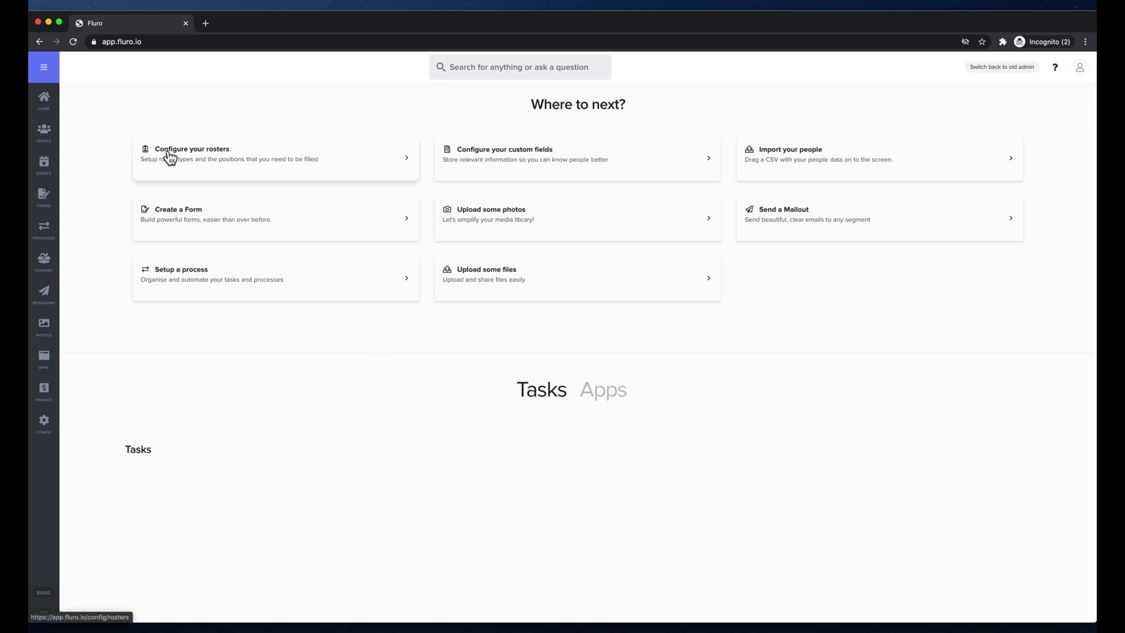
# Open the planner of the Sunday Morning Service event track and create a roster type named Band.
pyautogui.click(46, 167)
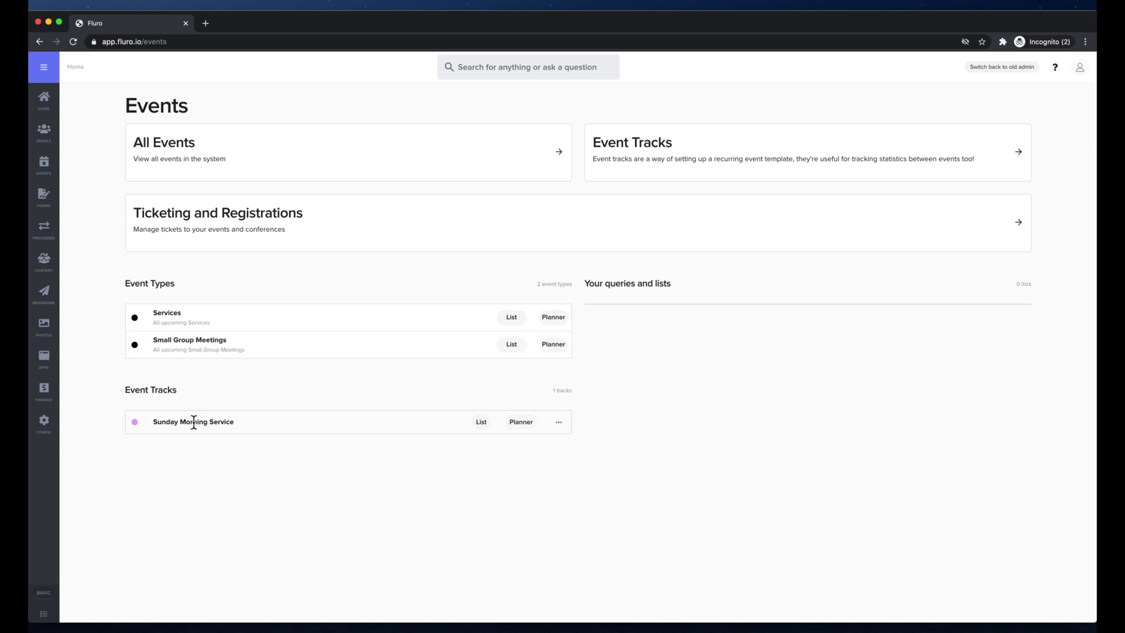
pyautogui.click(519, 423)
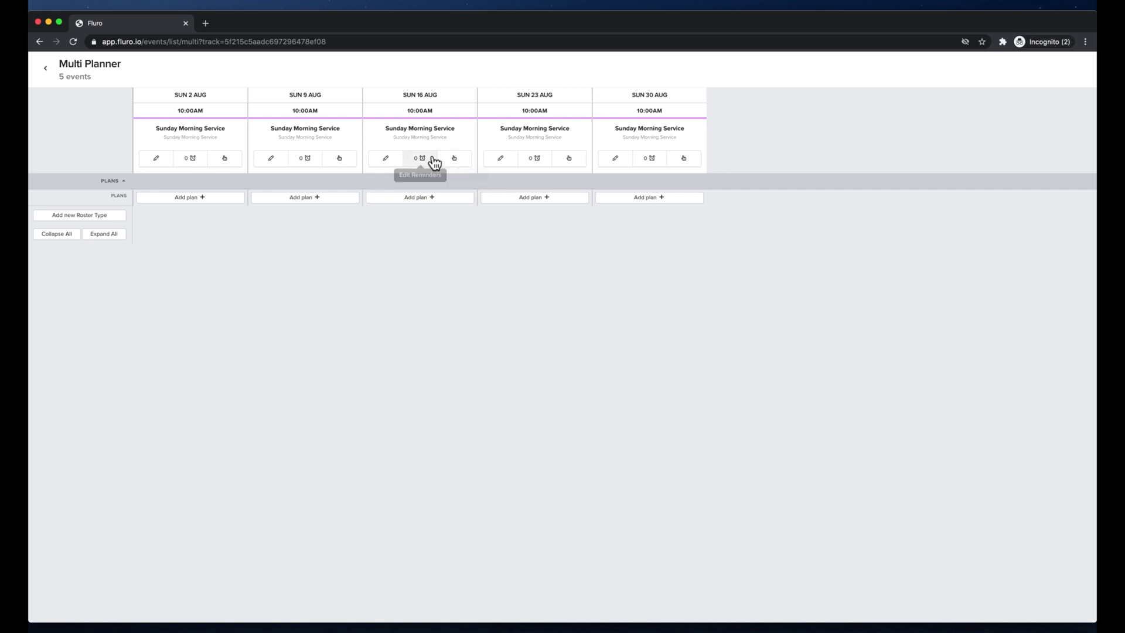
pyautogui.click(82, 217)
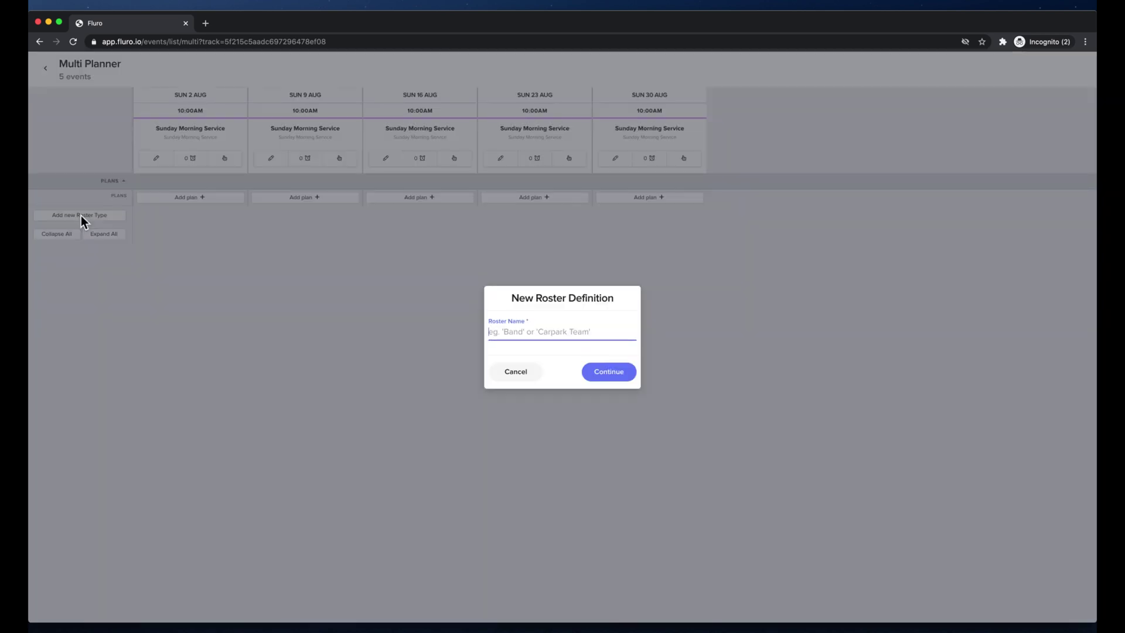
pyautogui.write('Band')
pyautogui.click(620, 376)
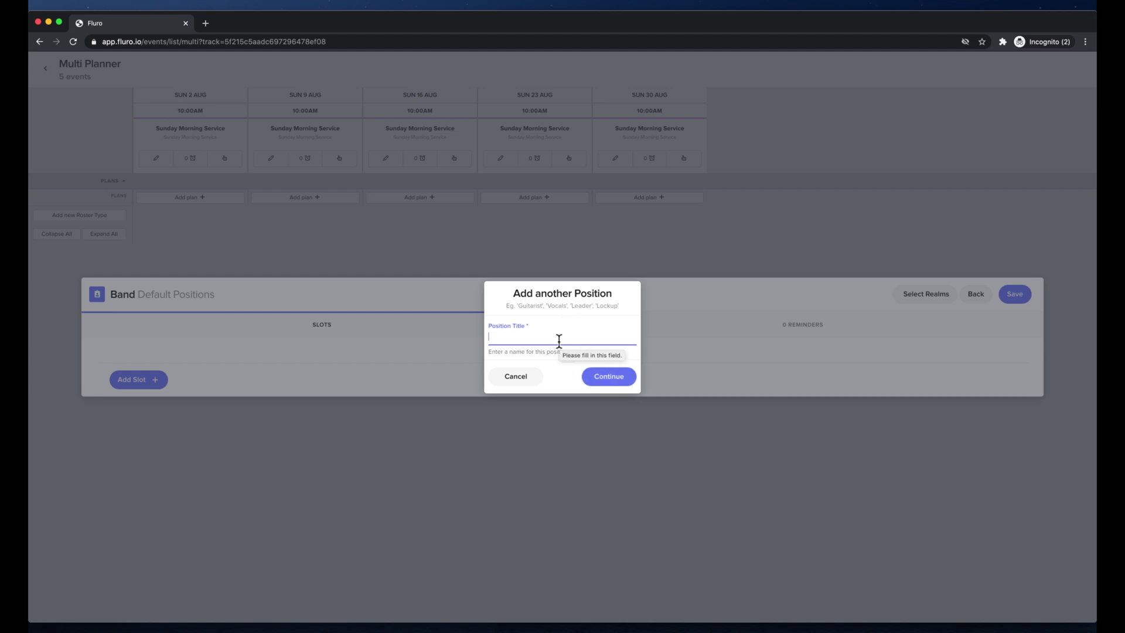
# Add the positions Lead Singer and Guitarist to the Band roster's default positions.
pyautogui.write('Lead Singer')
pyautogui.click(620, 378)
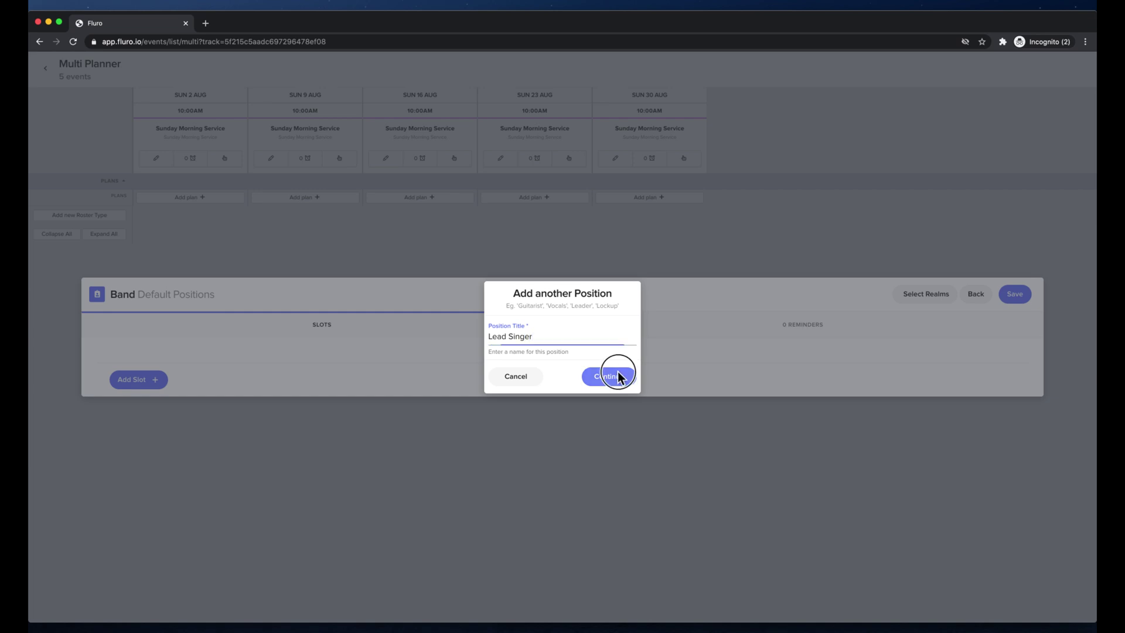
pyautogui.click(151, 398)
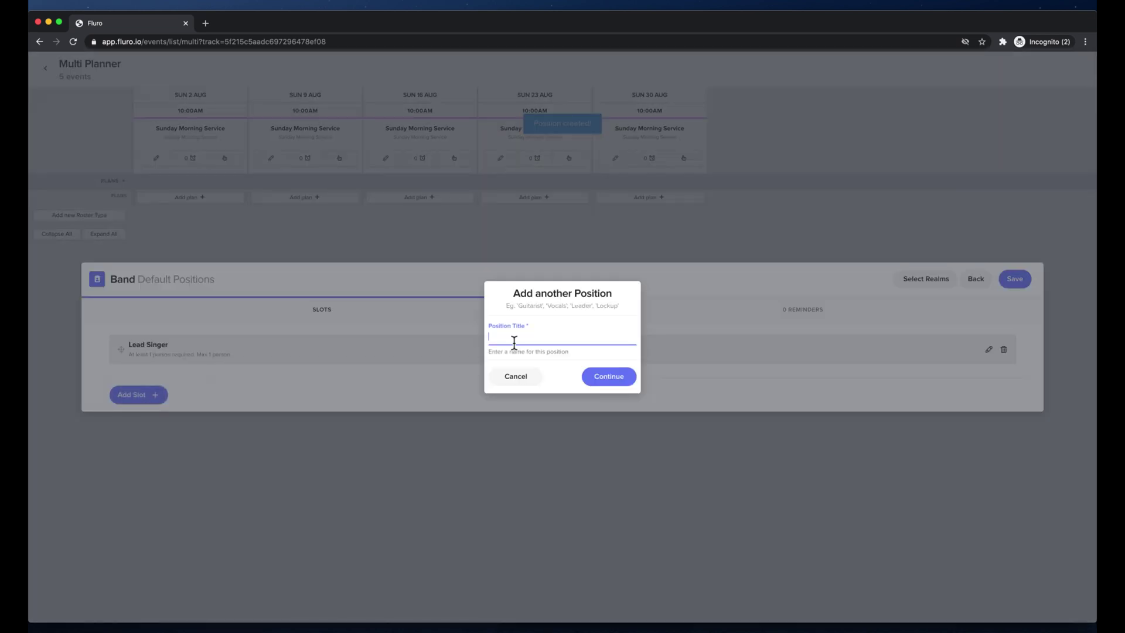
pyautogui.write('Guitarist')
pyautogui.press('Return')
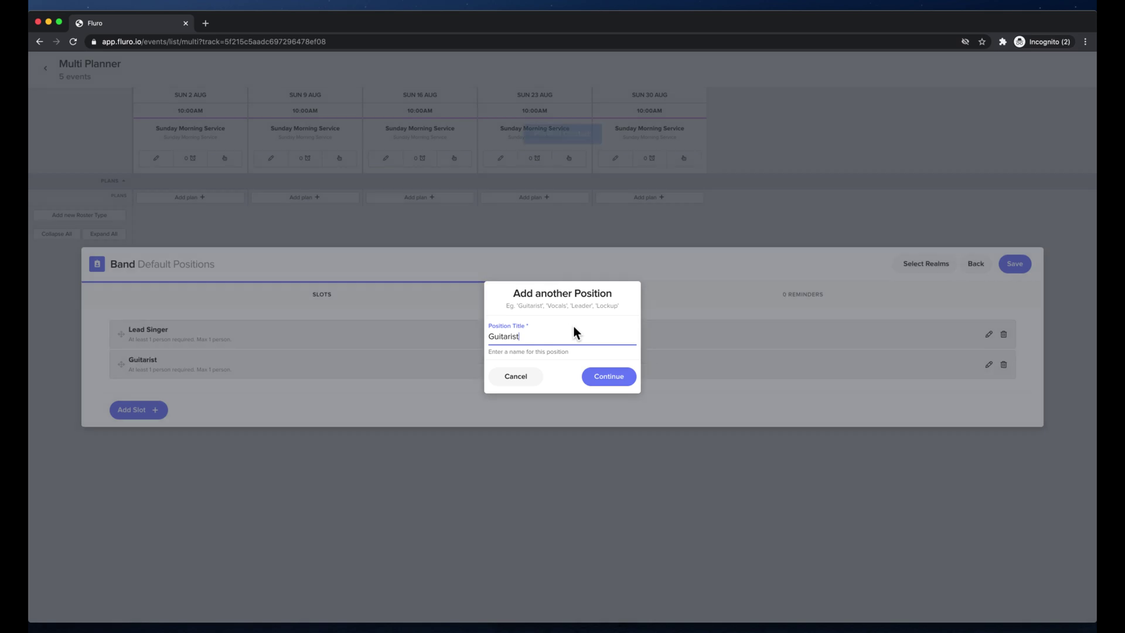
# Add Drummer and Keyboardist positions to the Band roster.
pyautogui.click(163, 416)
pyautogui.write('Drummer')
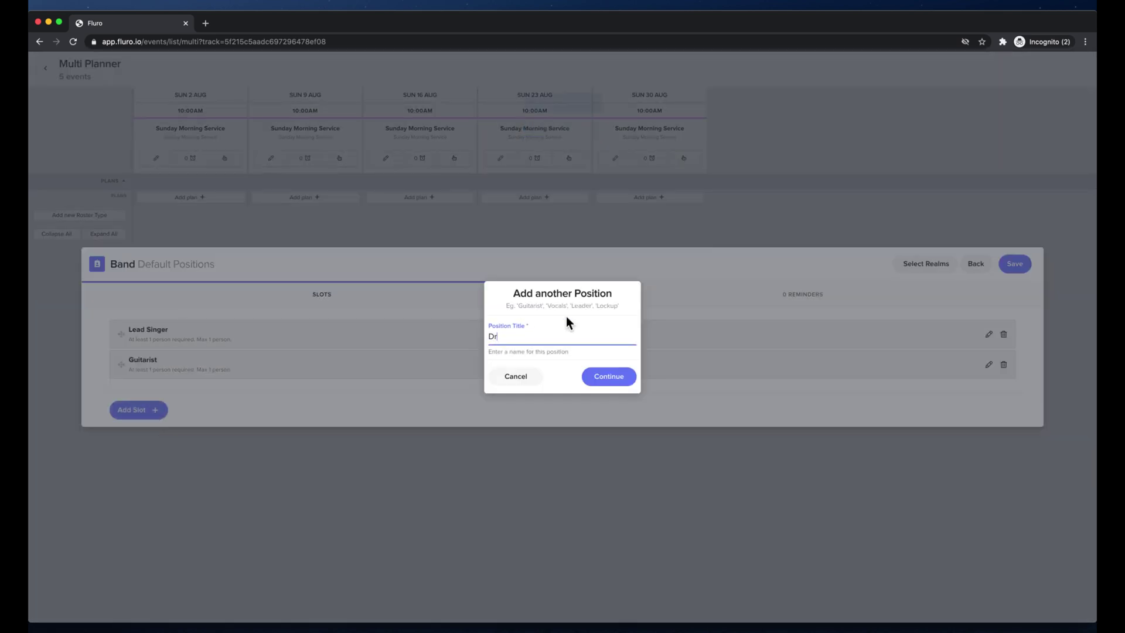
pyautogui.press('Return')
pyautogui.click(151, 426)
pyautogui.write('Keyboardist')
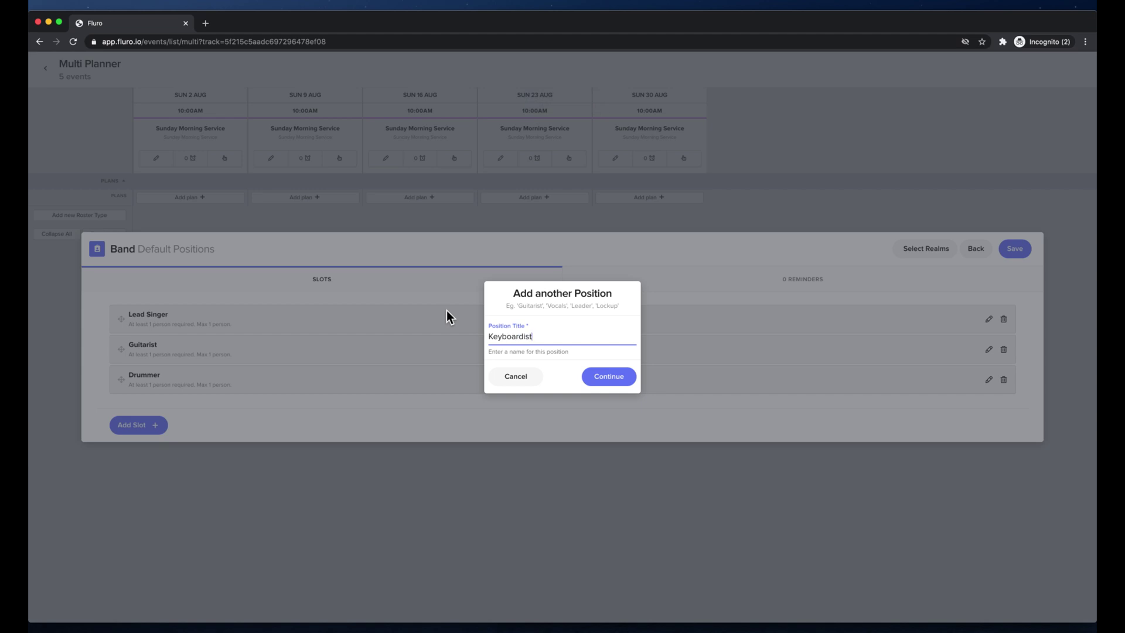
pyautogui.press('Return')
# Add a position titled Bass to the Band roster.
pyautogui.click(148, 440)
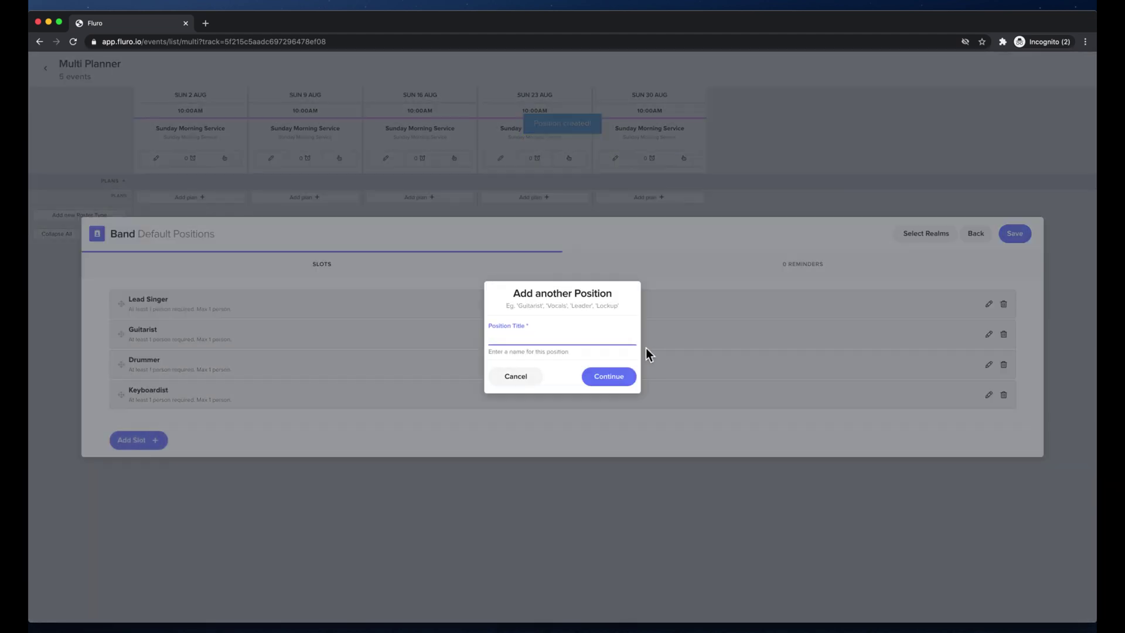
pyautogui.write('Audi')
pyautogui.press('BackSpace')
pyautogui.press('BackSpace')
pyautogui.press('BackSpace')
pyautogui.press('BackSpace')
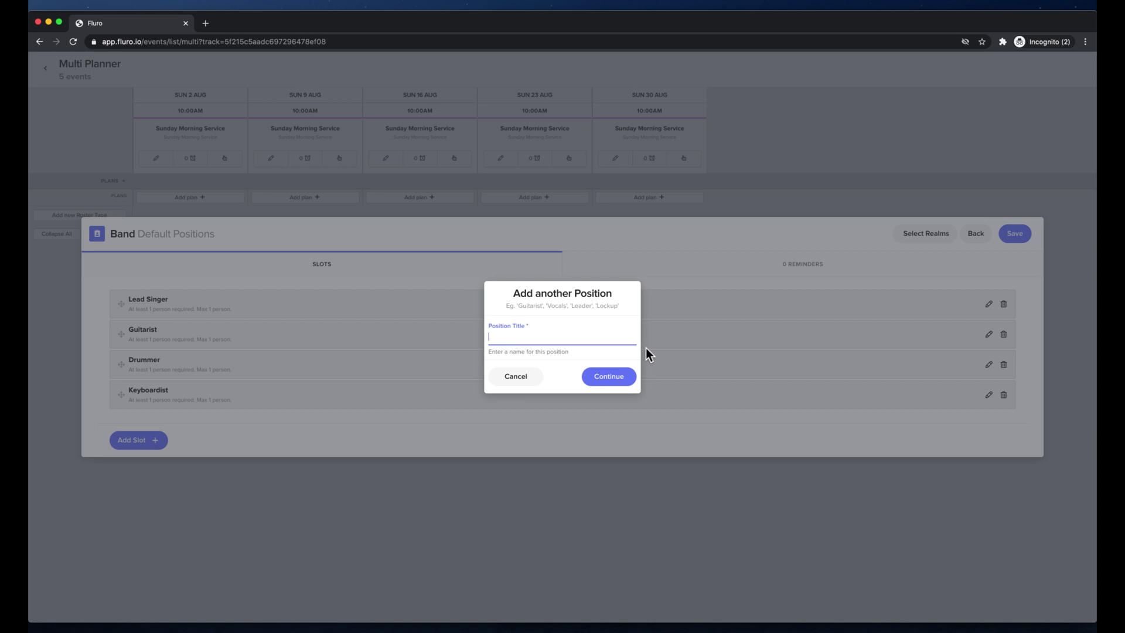
pyautogui.write('Bass')
pyautogui.click(619, 381)
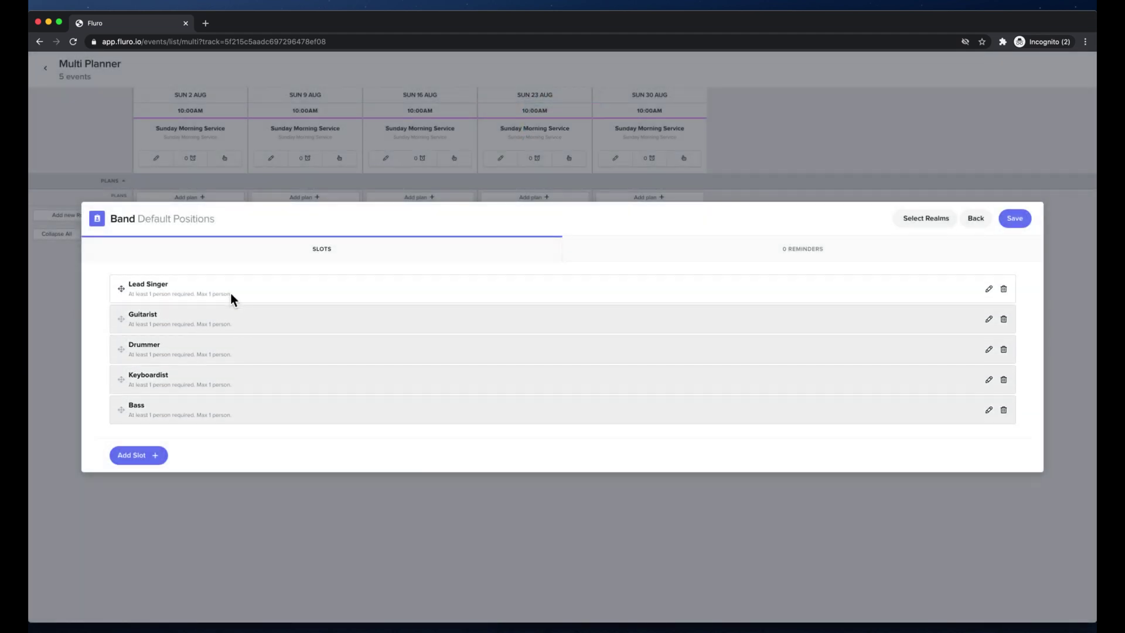
# Review the Guitarist slot's minimum and maximum people and its confirmation behaviour options without changing them.
pyautogui.moveTo(113, 319)
pyautogui.mouseDown()
pyautogui.moveTo(146, 354)
pyautogui.moveTo(118, 287)
pyautogui.moveTo(122, 318)
pyautogui.mouseUp()
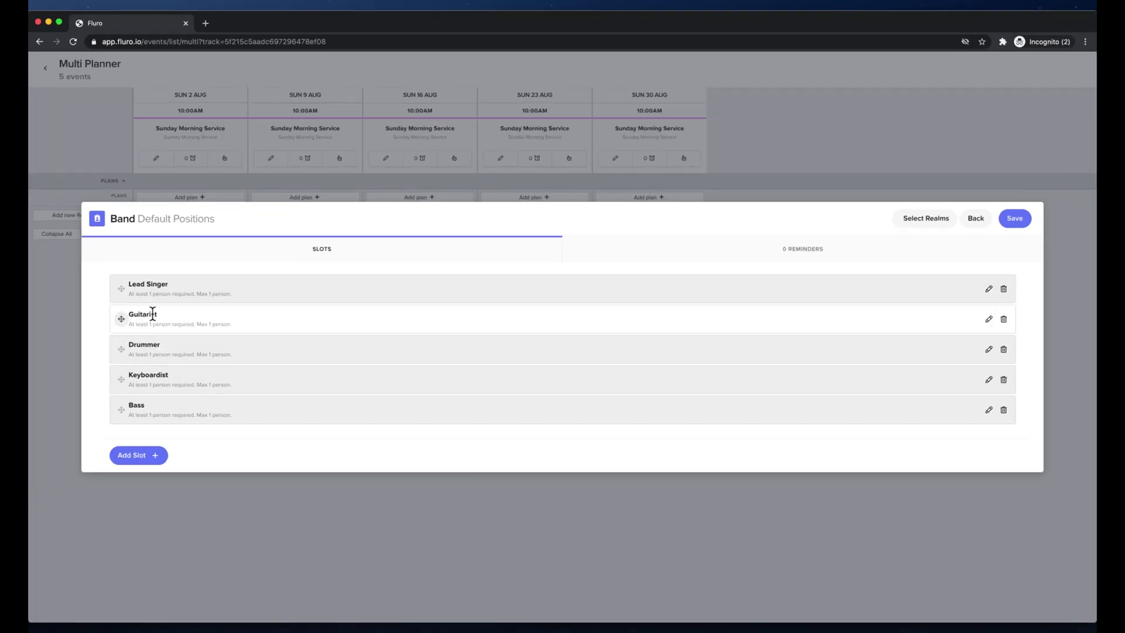
pyautogui.click(989, 319)
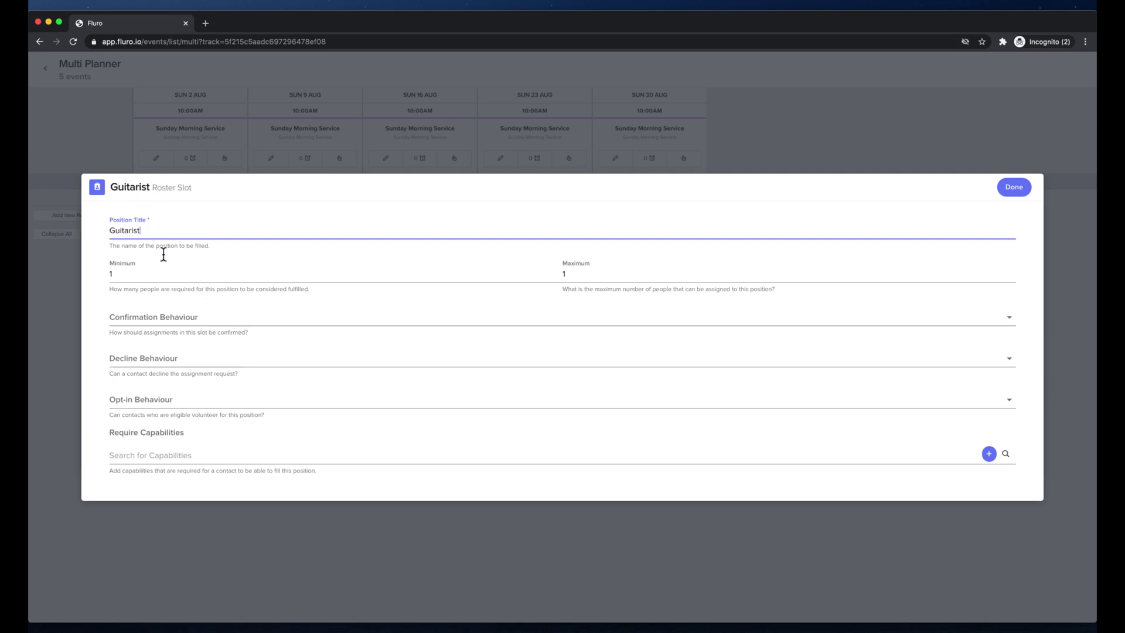
pyautogui.click(147, 275)
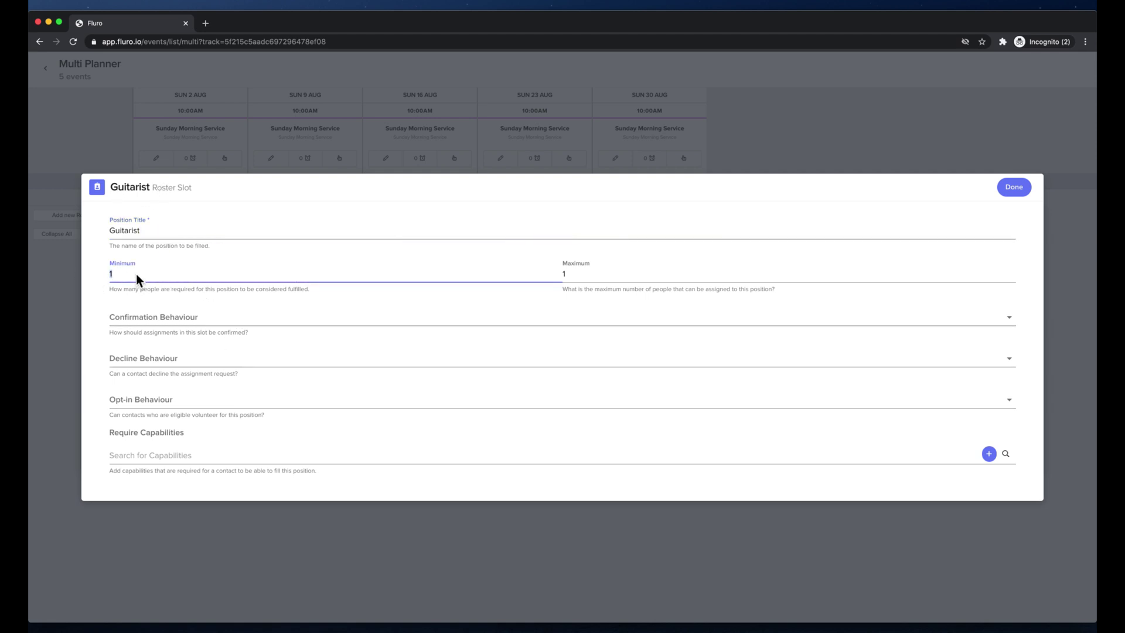
pyautogui.click(588, 274)
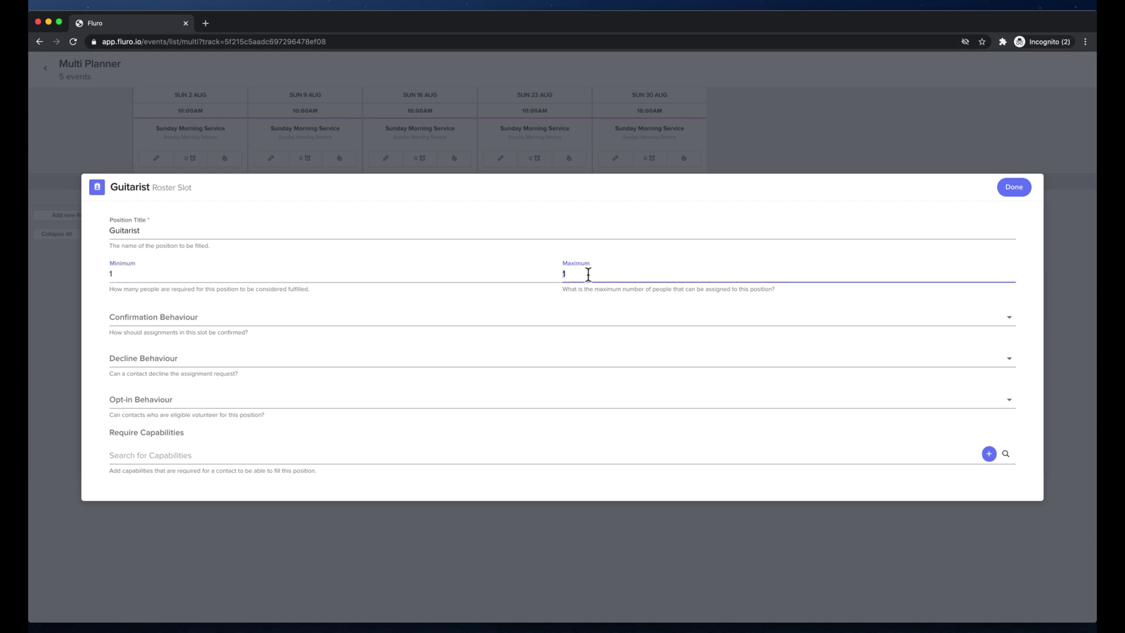
pyautogui.click(369, 318)
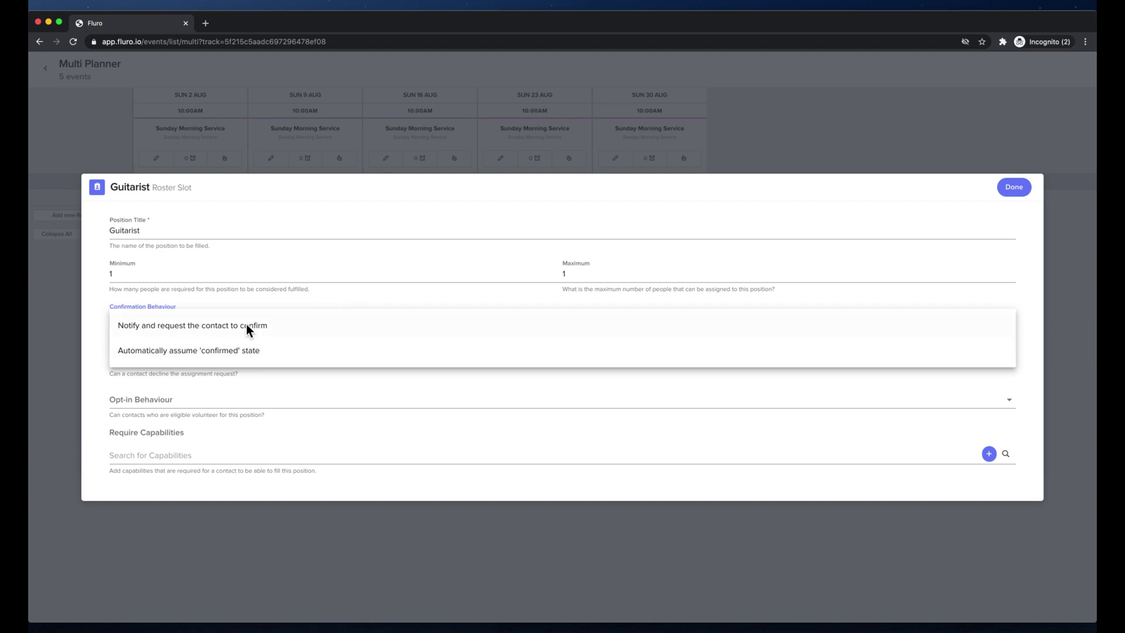
pyautogui.click(97, 383)
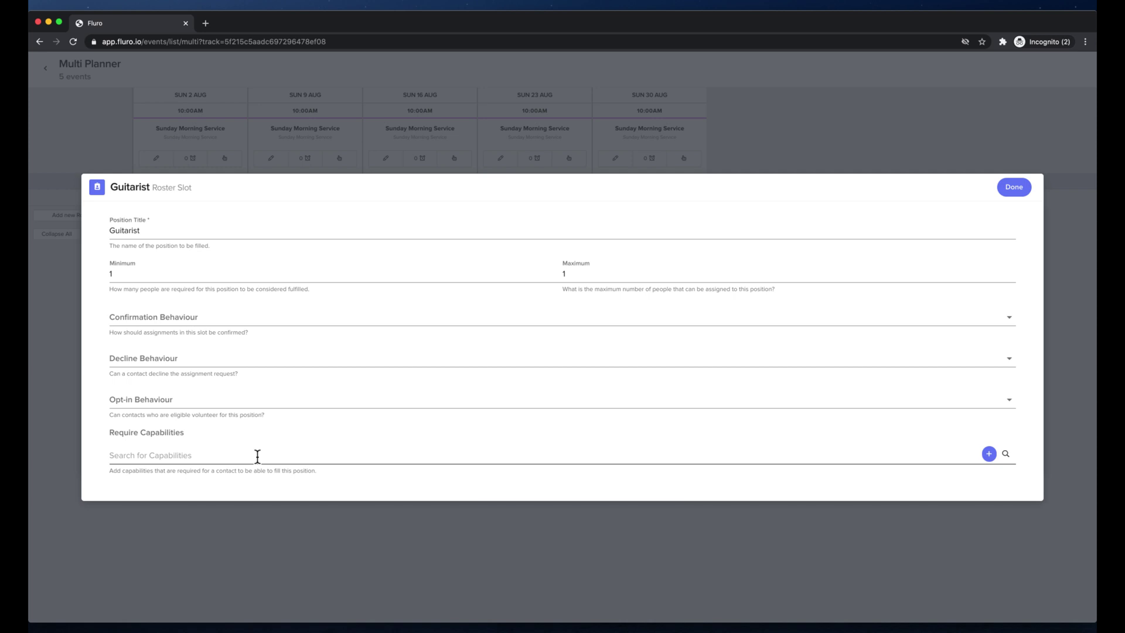
pyautogui.click(1015, 187)
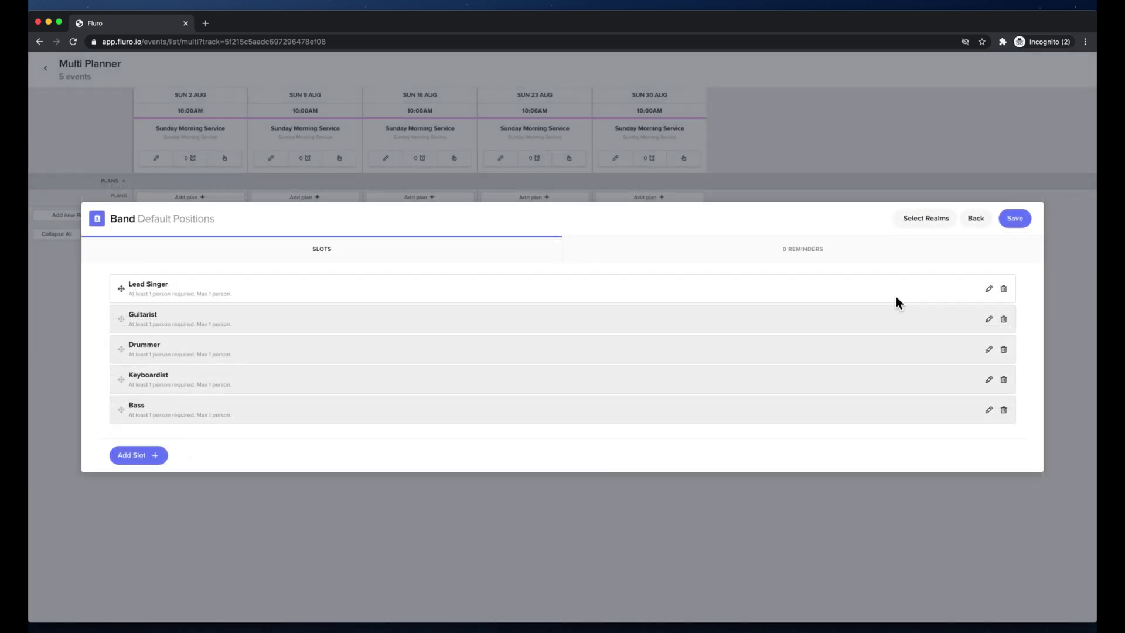
# Assign the Band roster to the Head Office realm, save it and reload the planner.
pyautogui.click(929, 223)
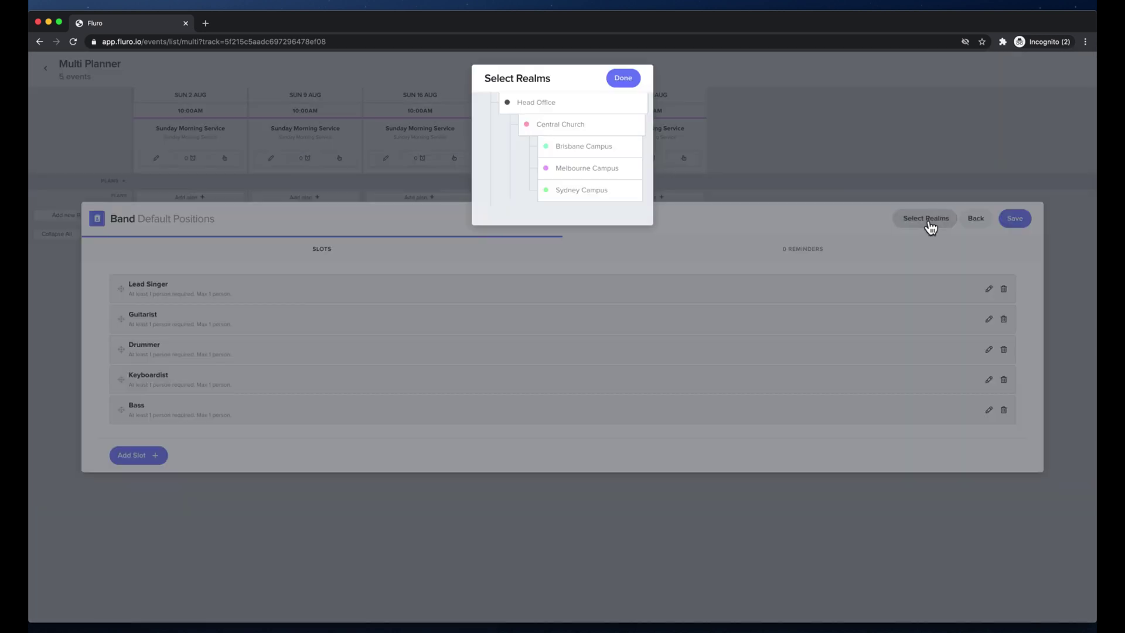
pyautogui.click(542, 105)
pyautogui.click(631, 88)
pyautogui.click(1018, 219)
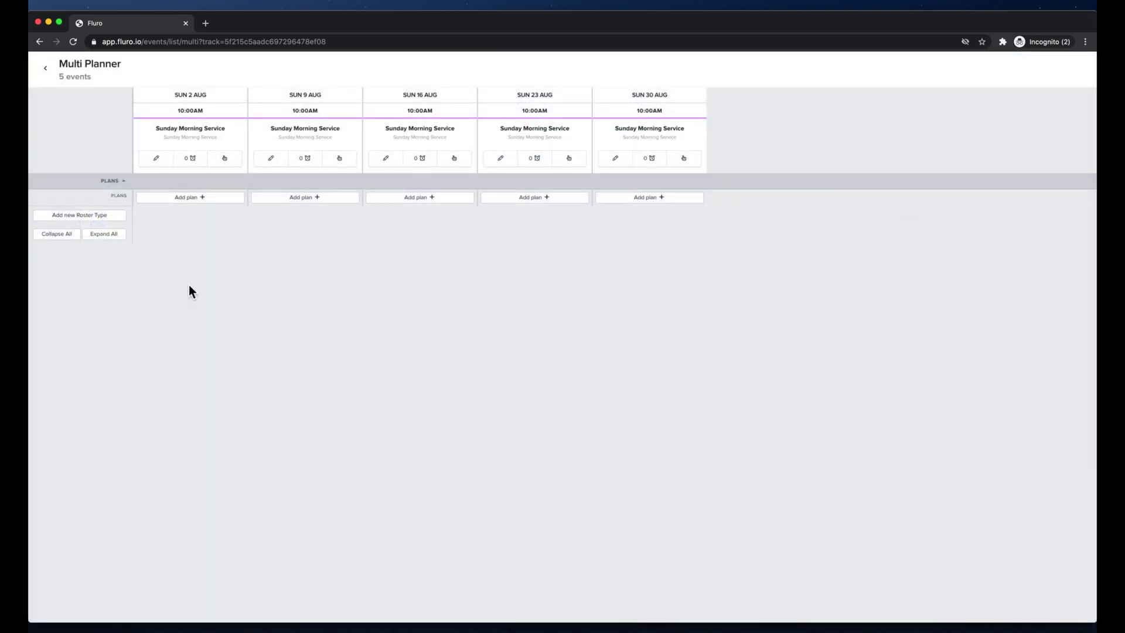
pyautogui.click(74, 41)
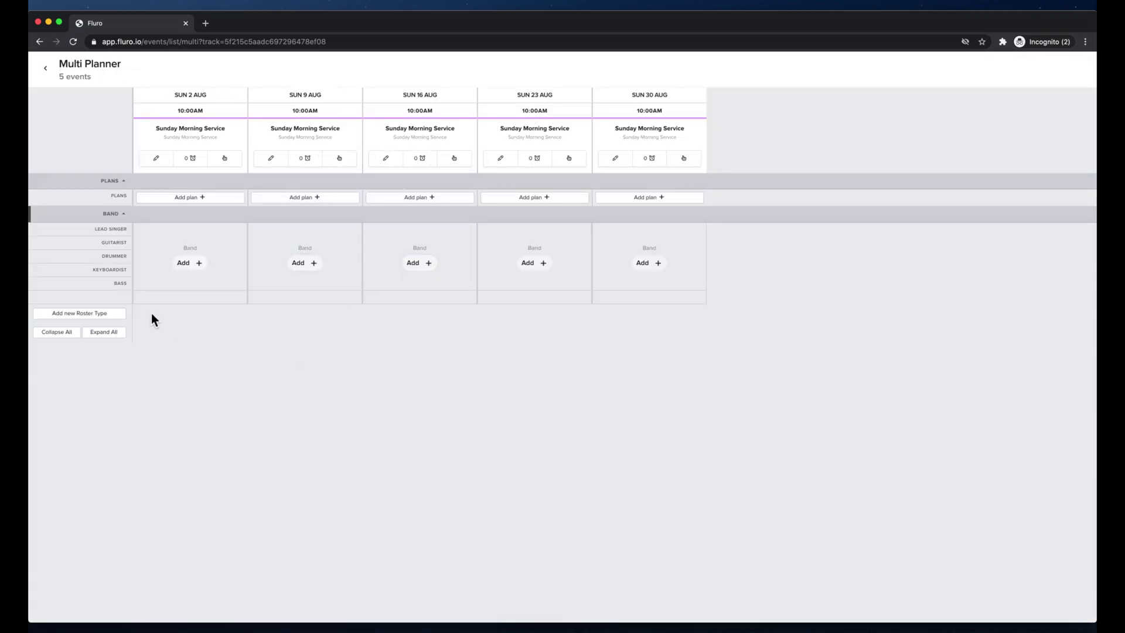
# Create another roster type named Carpark Team with a Leader position.
pyautogui.click(88, 316)
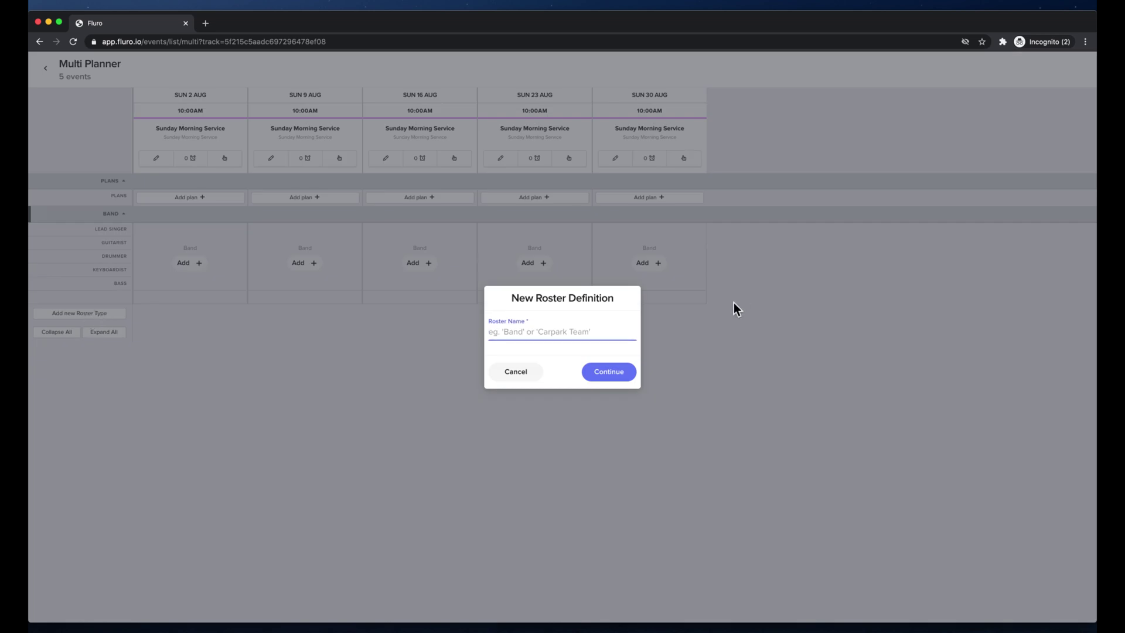
pyautogui.click(583, 335)
pyautogui.write('Carpark Team')
pyautogui.click(613, 375)
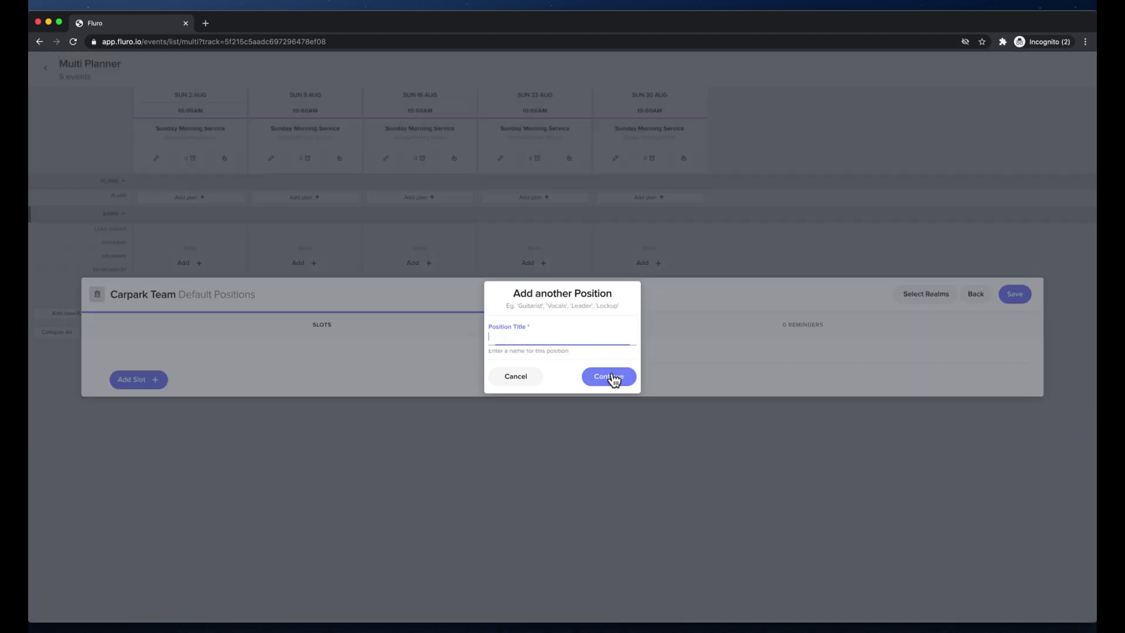
pyautogui.write('Leader')
pyautogui.click(604, 377)
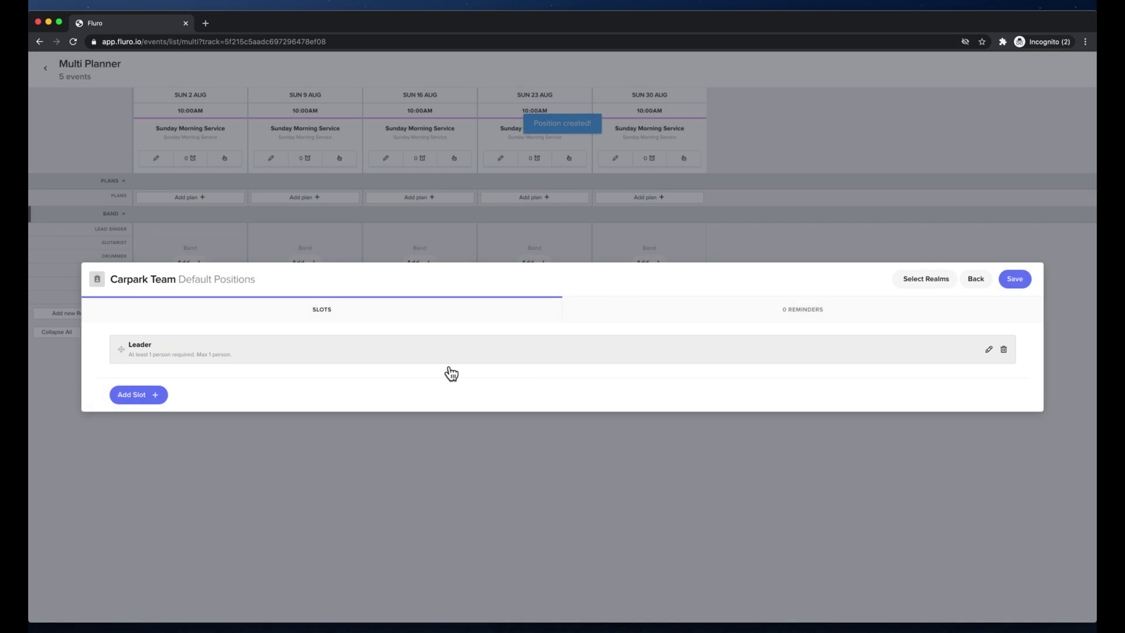
# Add a position titled Carpark helper to the Carpark Team roster.
pyautogui.click(152, 394)
pyautogui.write('Team Member')
pyautogui.press('super+a')
pyautogui.write('Carp')
pyautogui.press('BackSpace')
pyautogui.press('BackSpace')
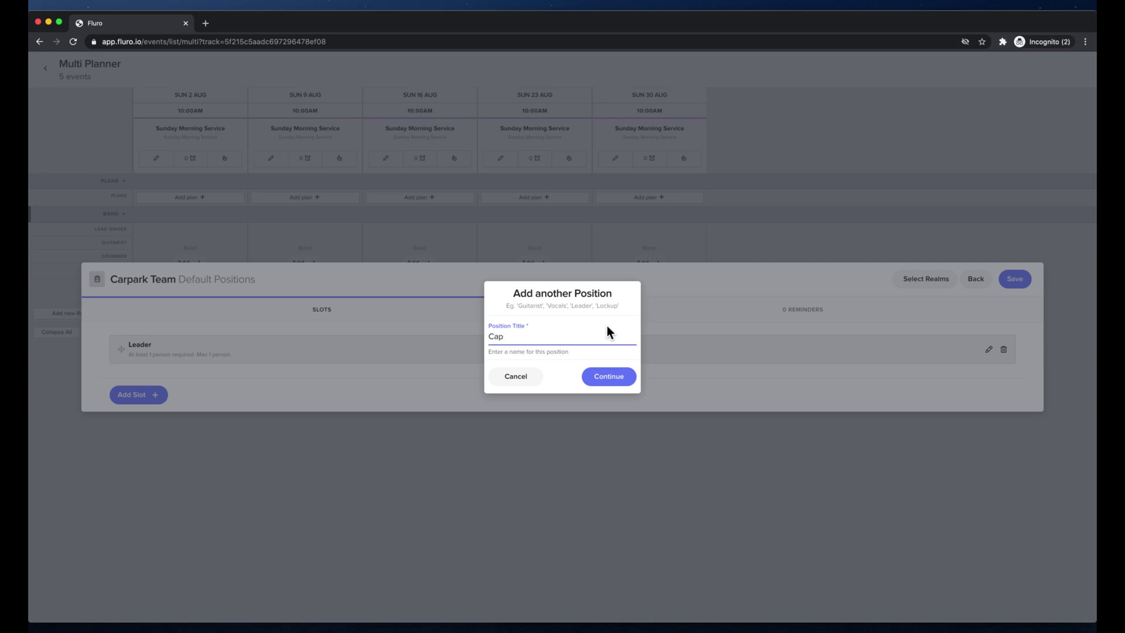
pyautogui.write('rpark helper')
pyautogui.click(607, 377)
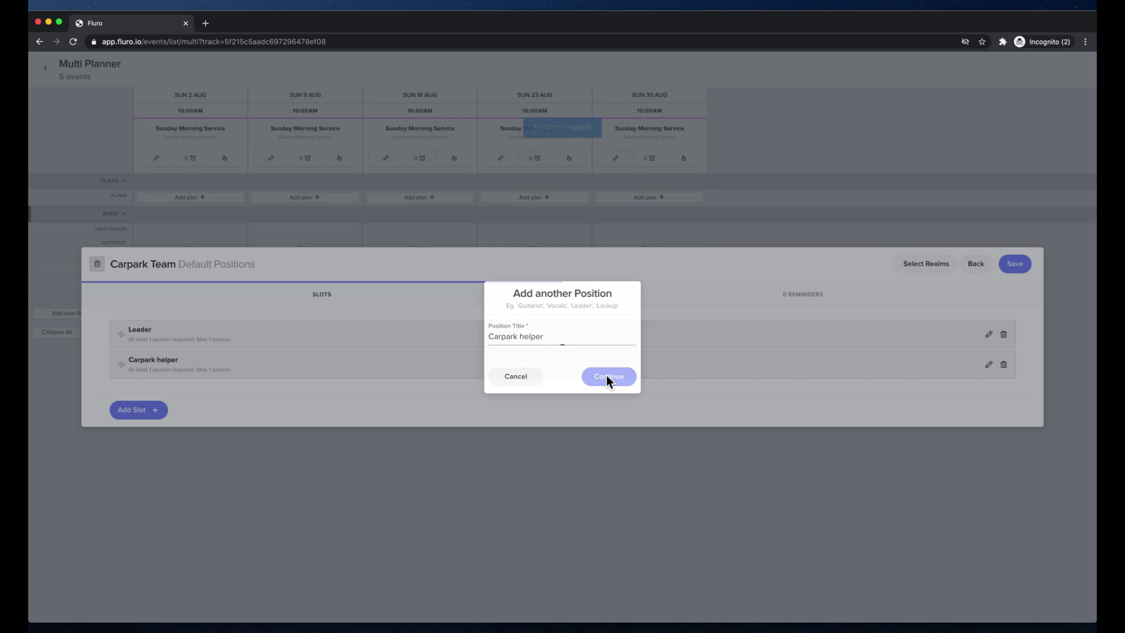
# Assign the Carpark Team roster to the Head Office realm, save it and refresh the planner page.
pyautogui.click(937, 270)
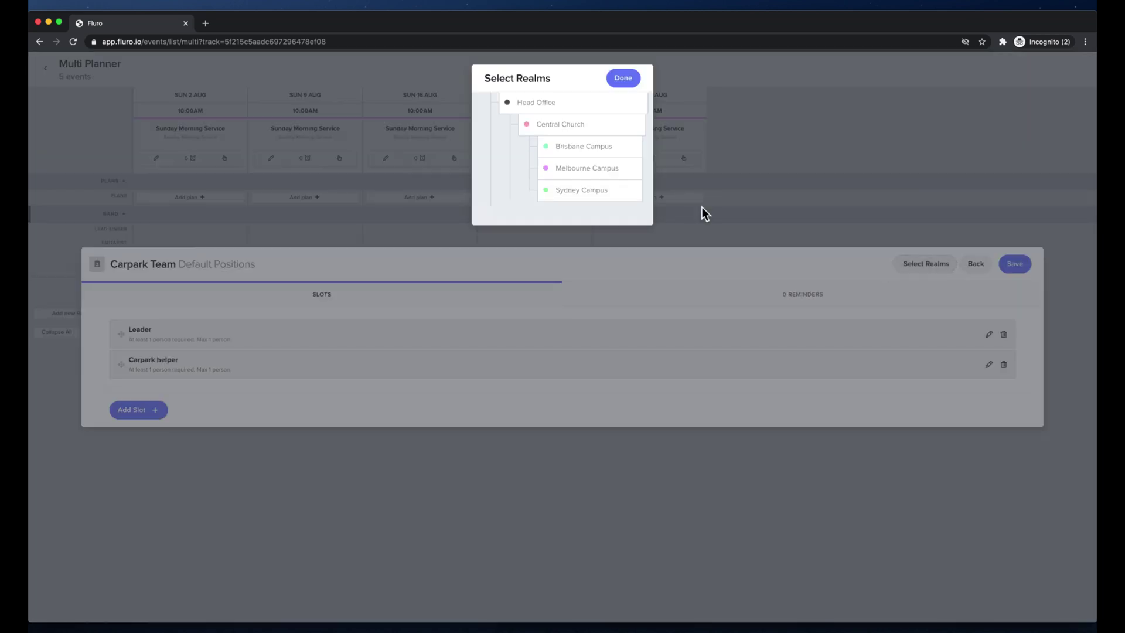
pyautogui.click(539, 106)
pyautogui.click(624, 78)
pyautogui.click(1013, 267)
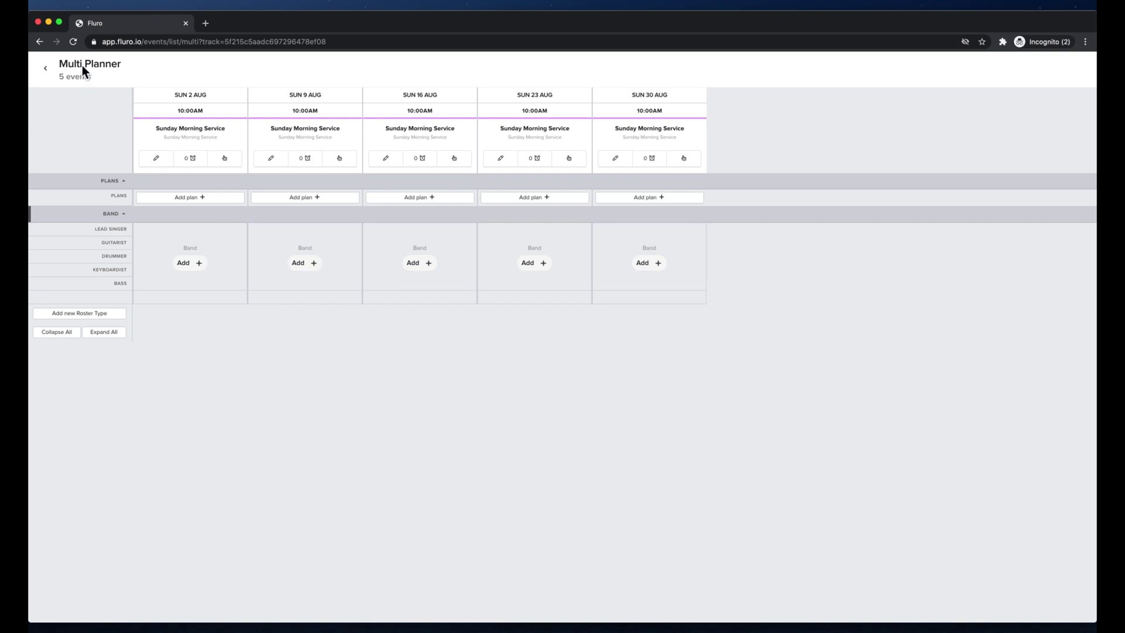
pyautogui.click(73, 42)
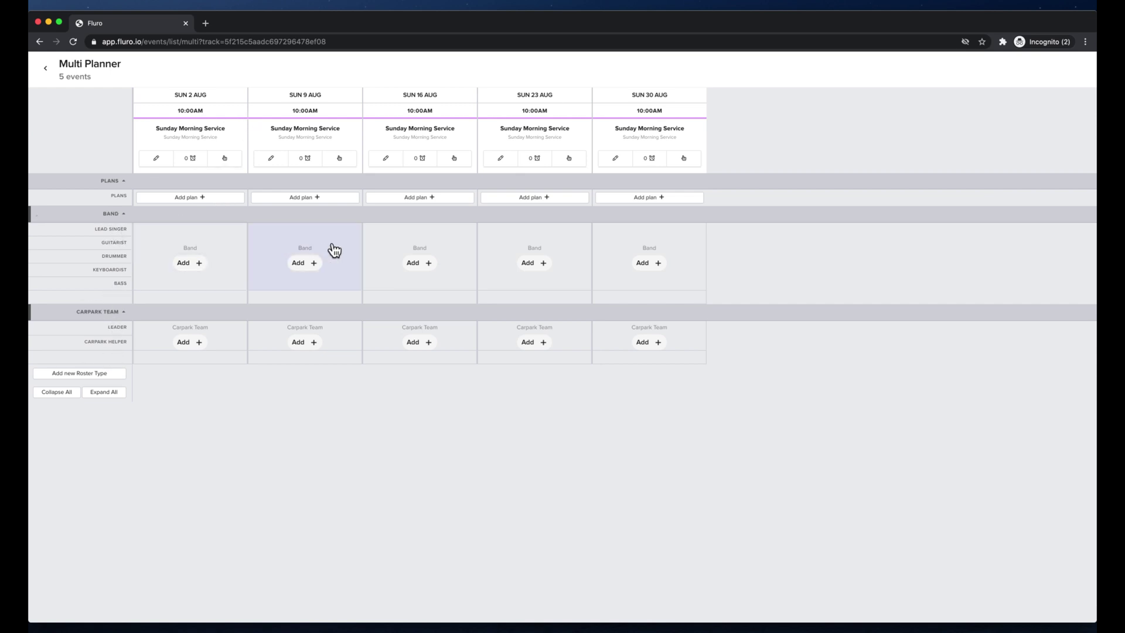
# Add the Band roster to all five August services and the Carpark Team roster to the 9 and 16 August services.
pyautogui.click(180, 261)
pyautogui.click(297, 265)
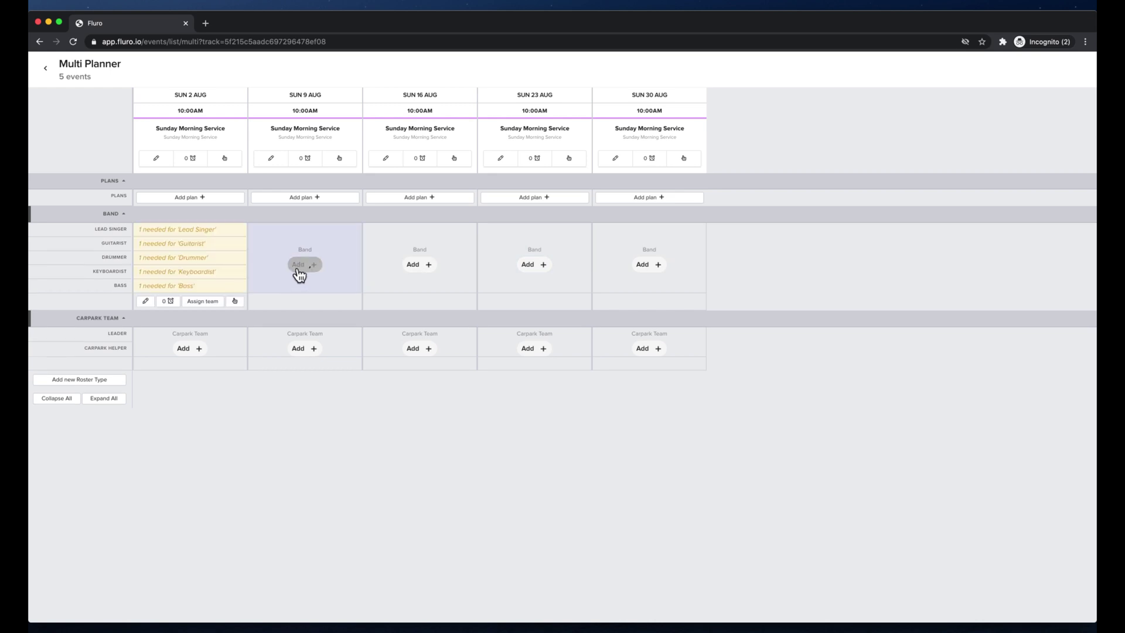
pyautogui.click(416, 266)
pyautogui.click(529, 267)
pyautogui.click(643, 265)
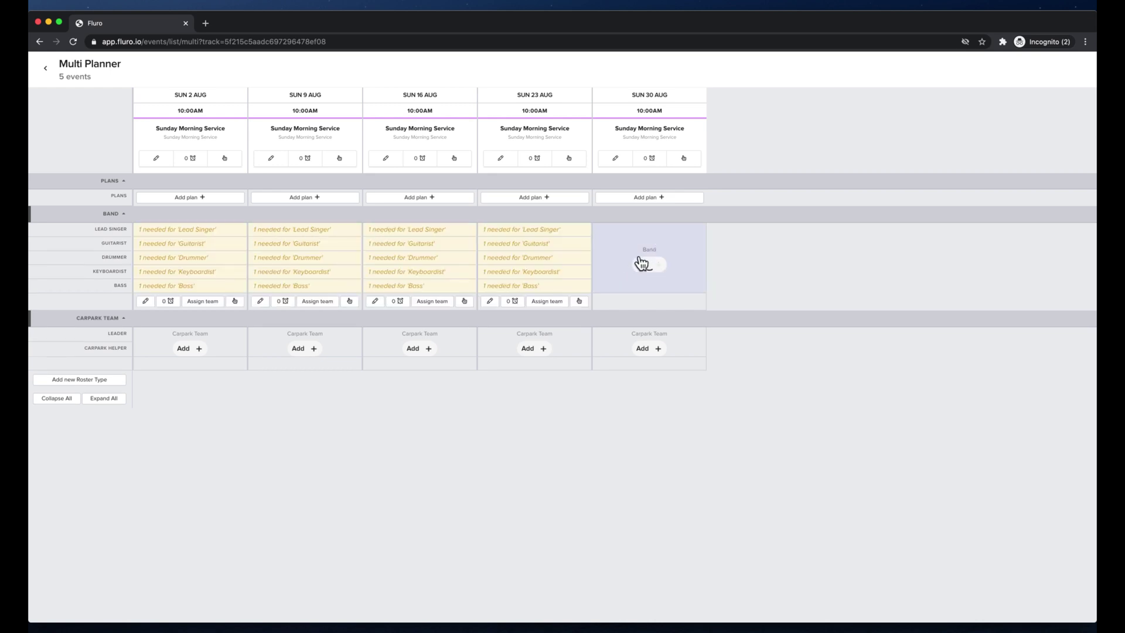
pyautogui.click(308, 347)
pyautogui.click(428, 350)
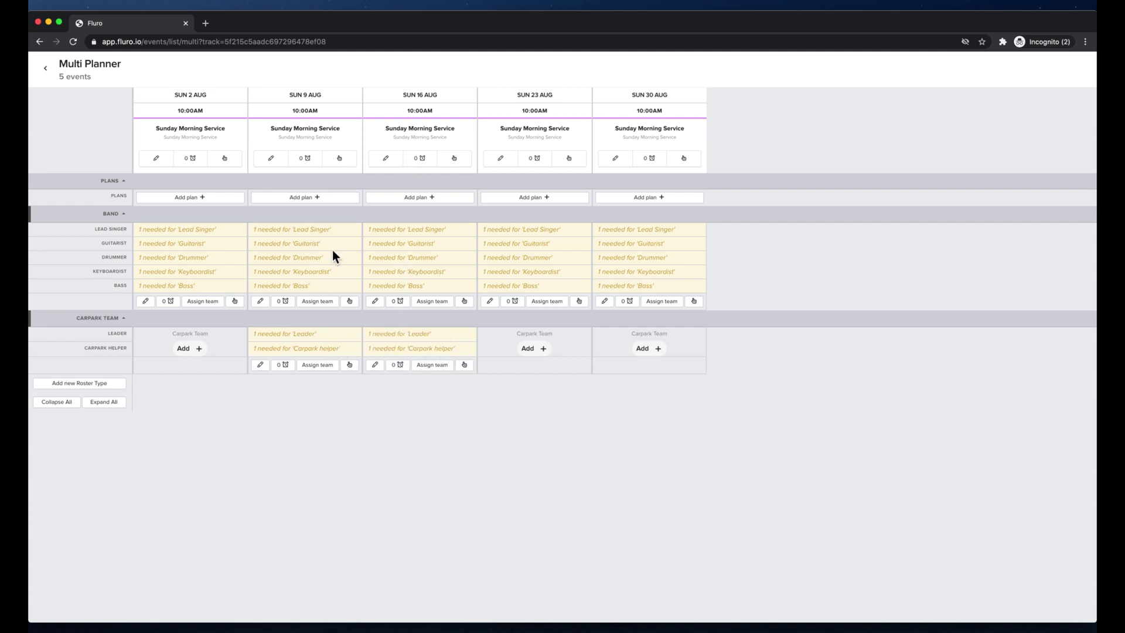
# Find the contact by first name and roster them as the Band's Lead Singer for the 9 August service.
pyautogui.click(298, 230)
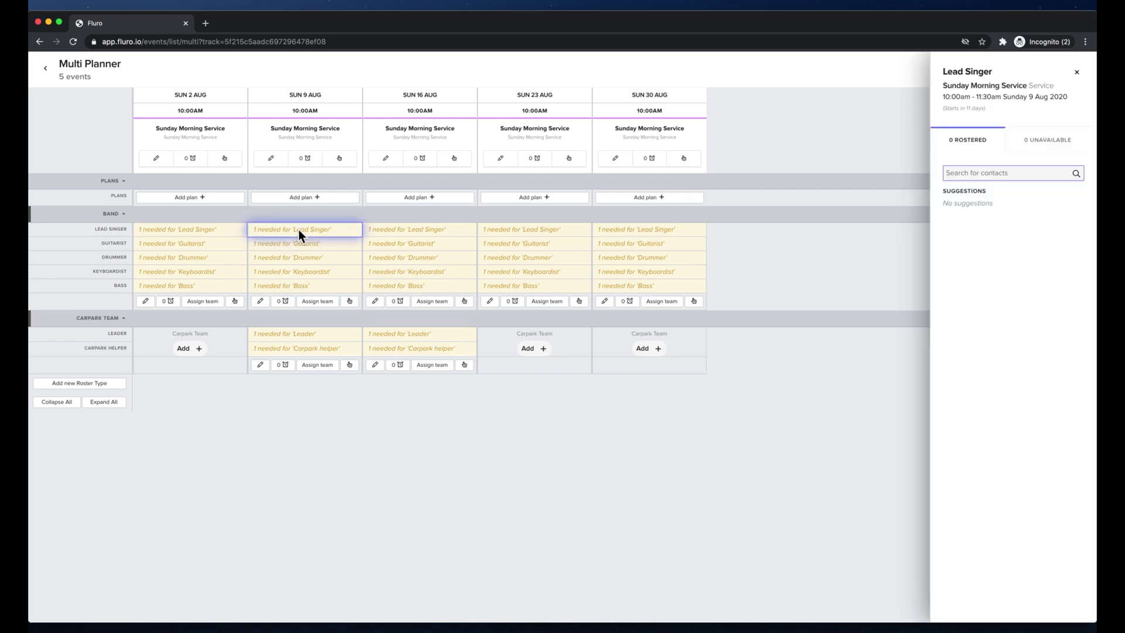
pyautogui.click(301, 245)
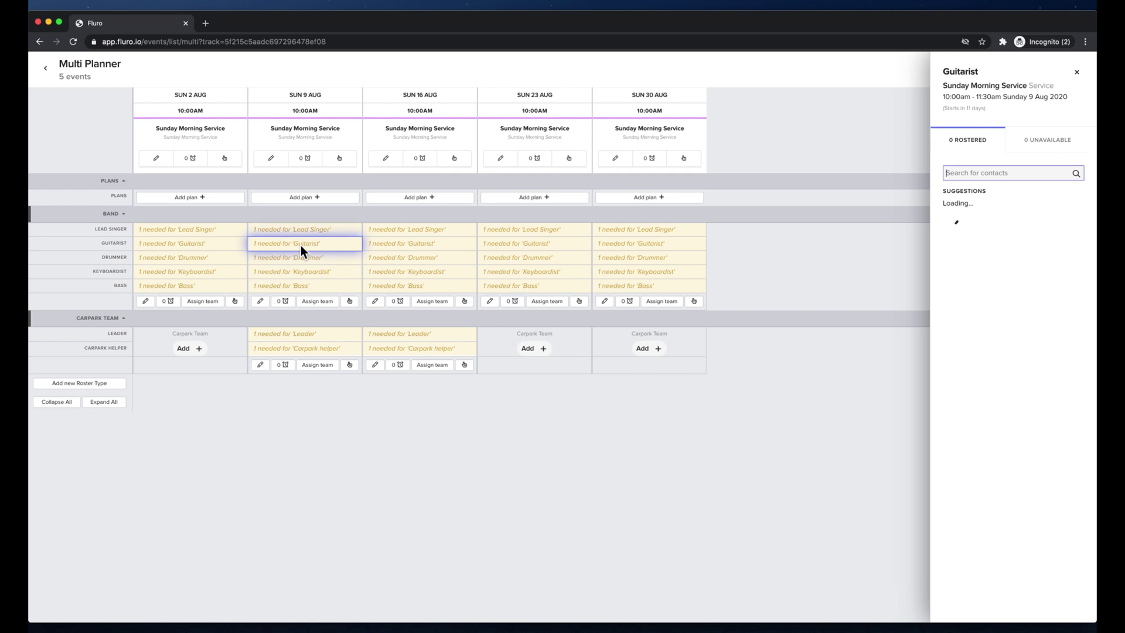
pyautogui.click(301, 258)
pyautogui.click(302, 272)
pyautogui.click(307, 229)
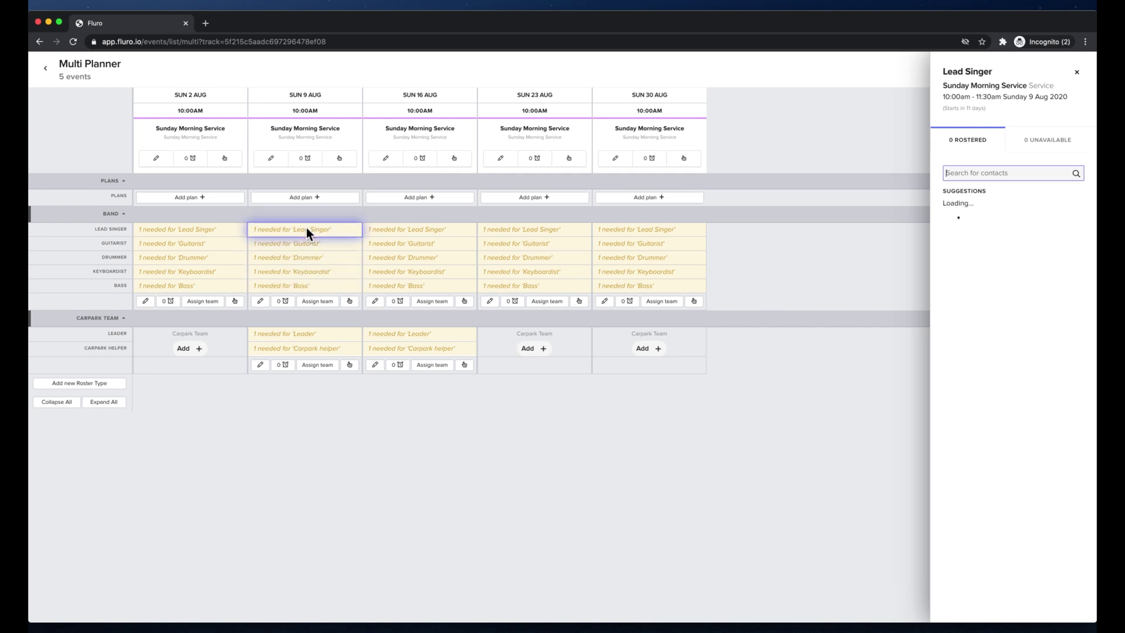
pyautogui.write('cade')
pyautogui.click(995, 216)
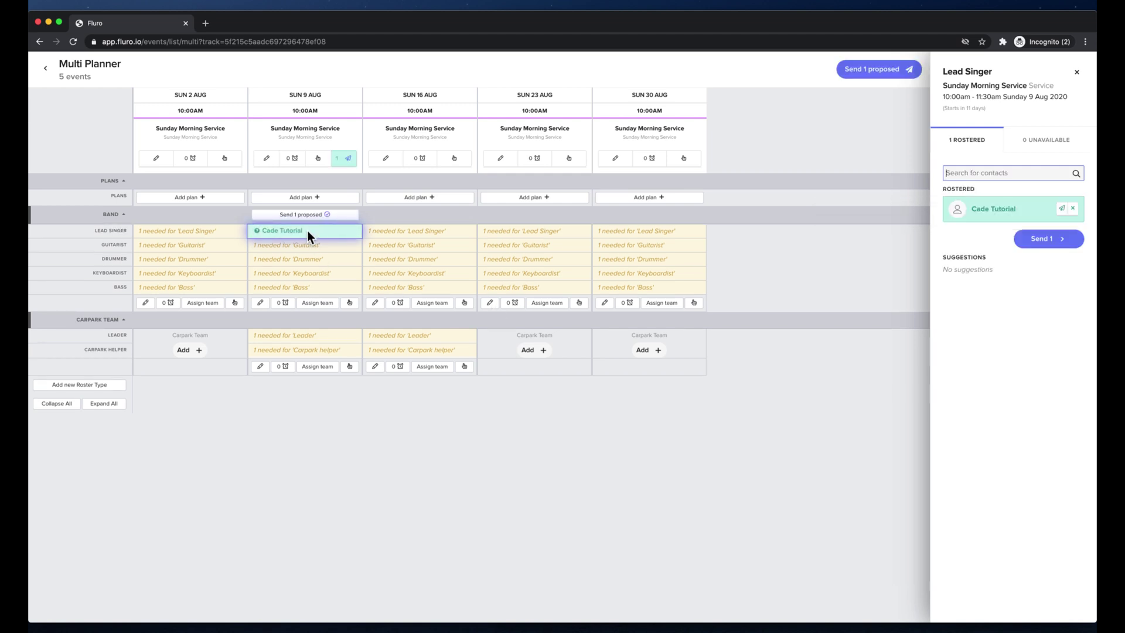
# Roster the same contact as the Band's Guitarist for the 16 August service.
pyautogui.click(307, 230)
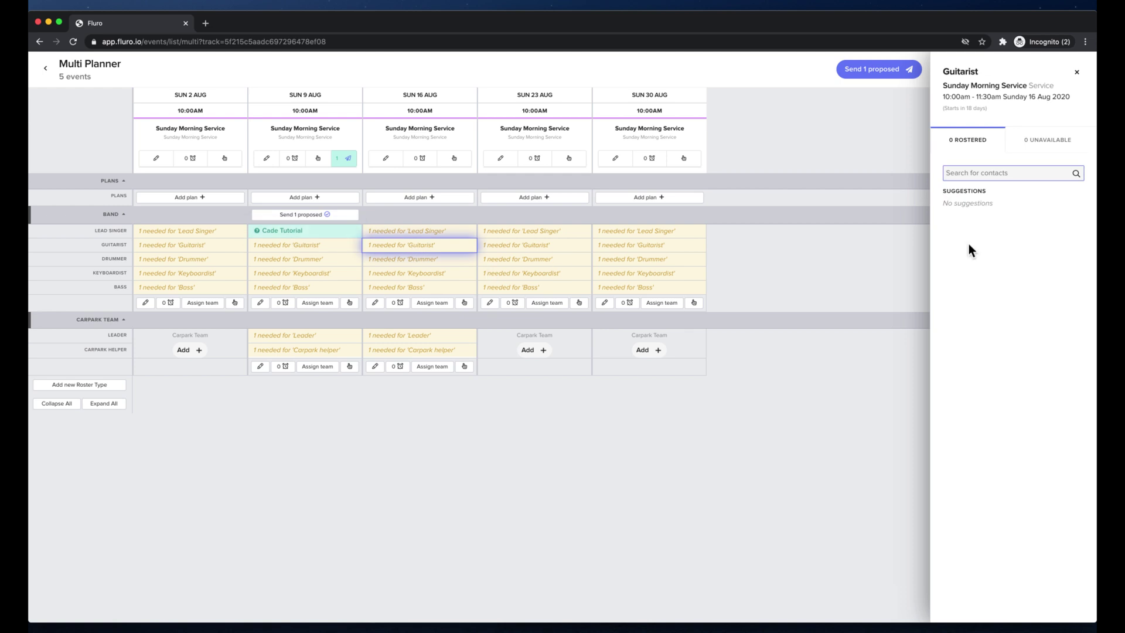
pyautogui.write('cade')
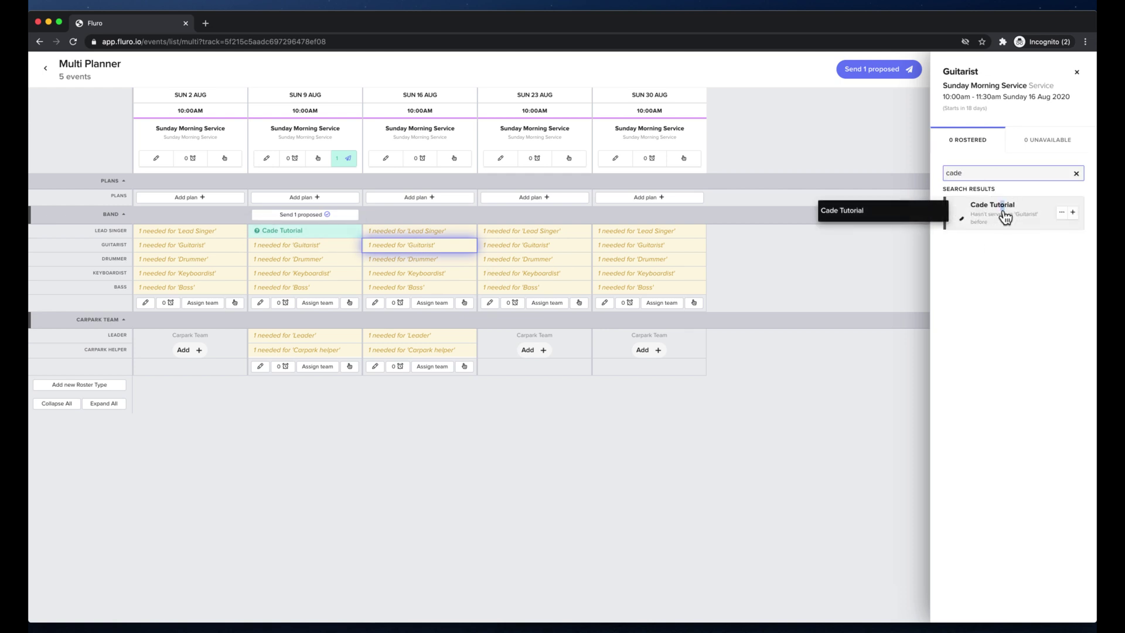
pyautogui.click(1004, 215)
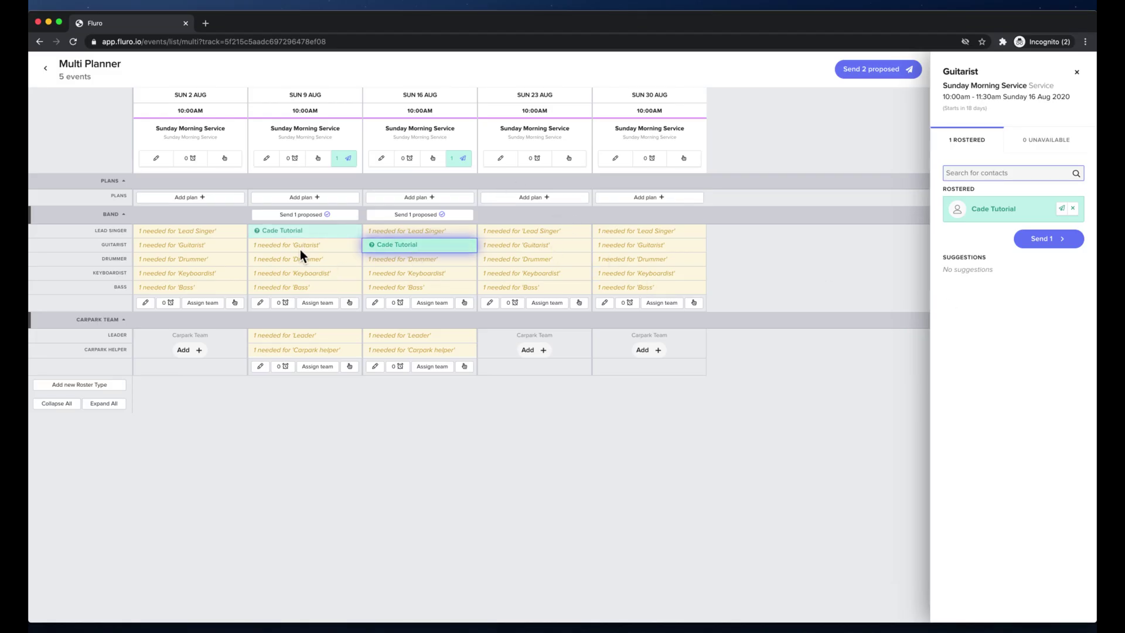
# Roster the same contact as Carpark Team Leader for the 9 August service, adding them despite the Lead Singer conflict.
pyautogui.click(273, 231)
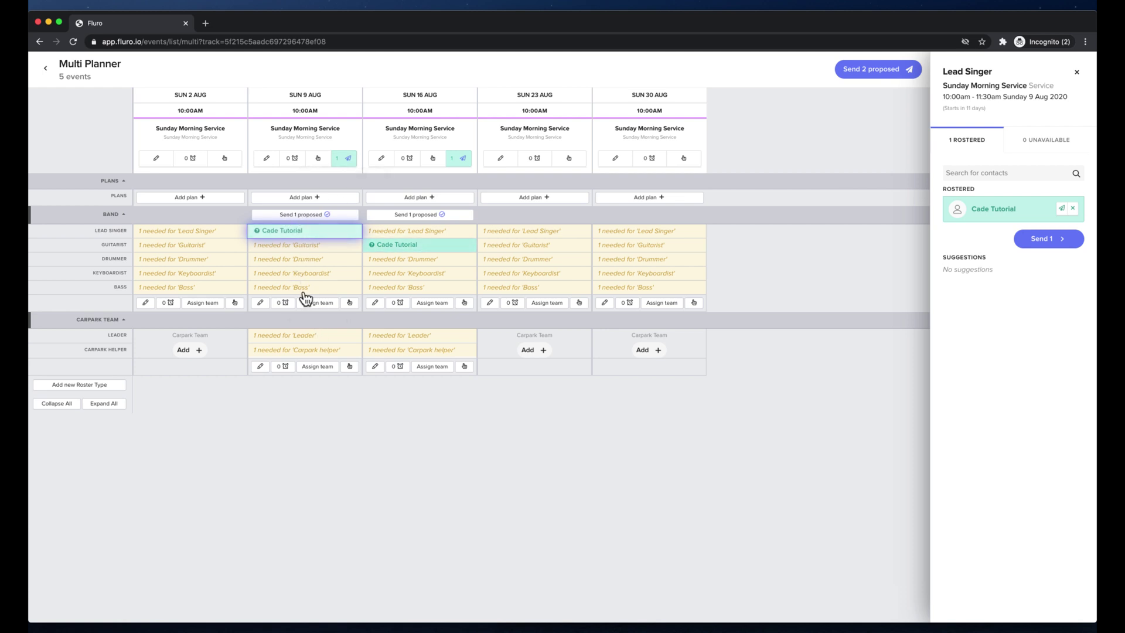
pyautogui.click(303, 337)
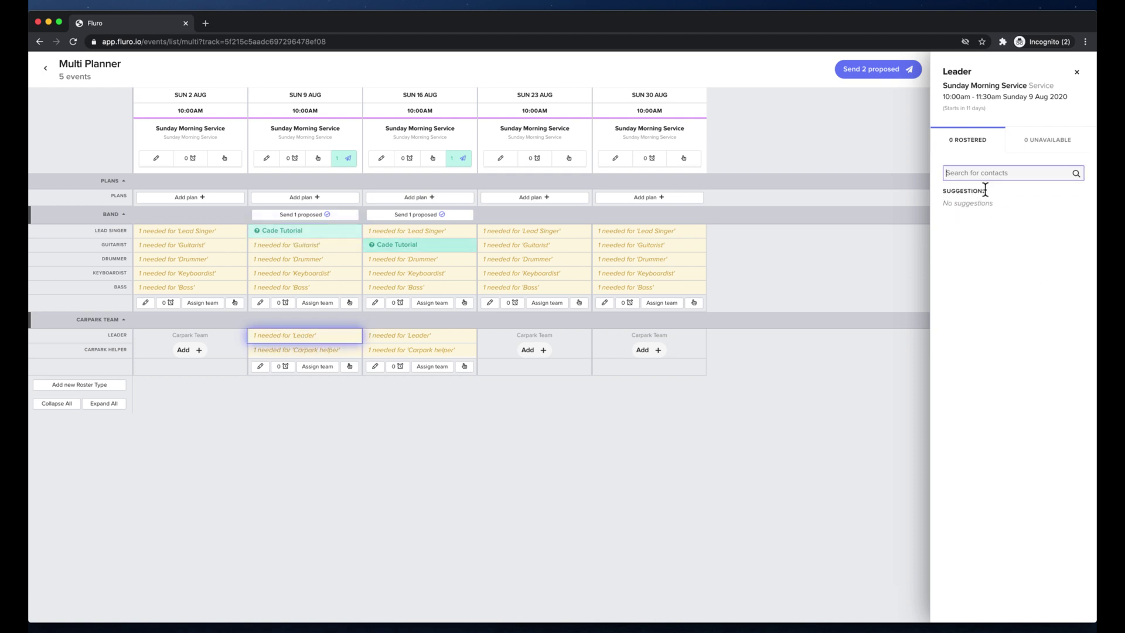
pyautogui.write('cade')
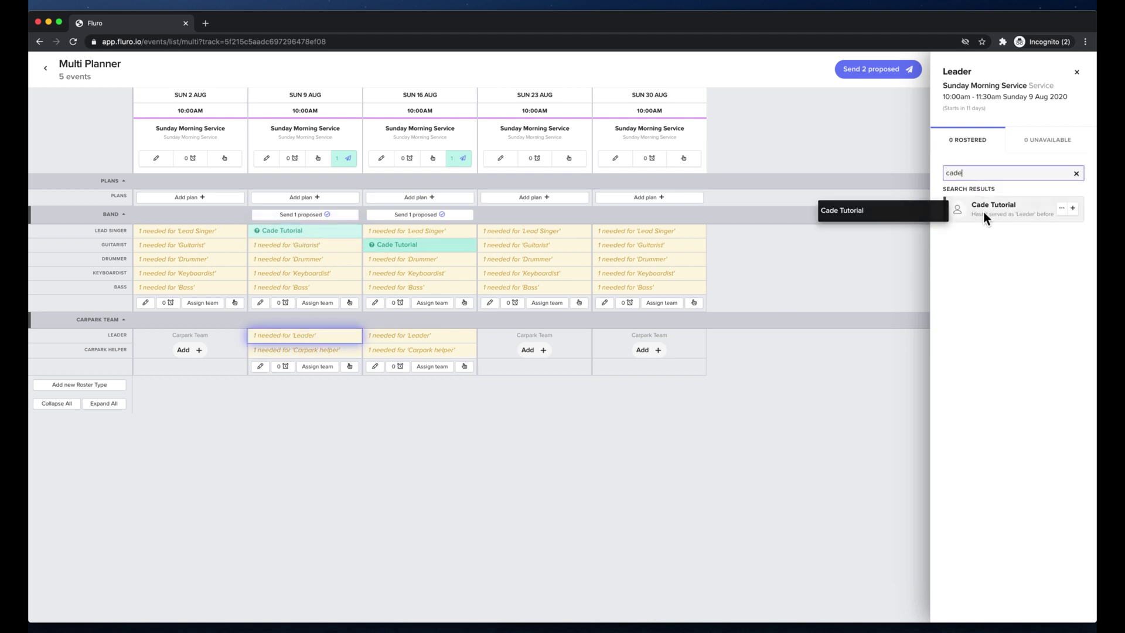
pyautogui.click(985, 213)
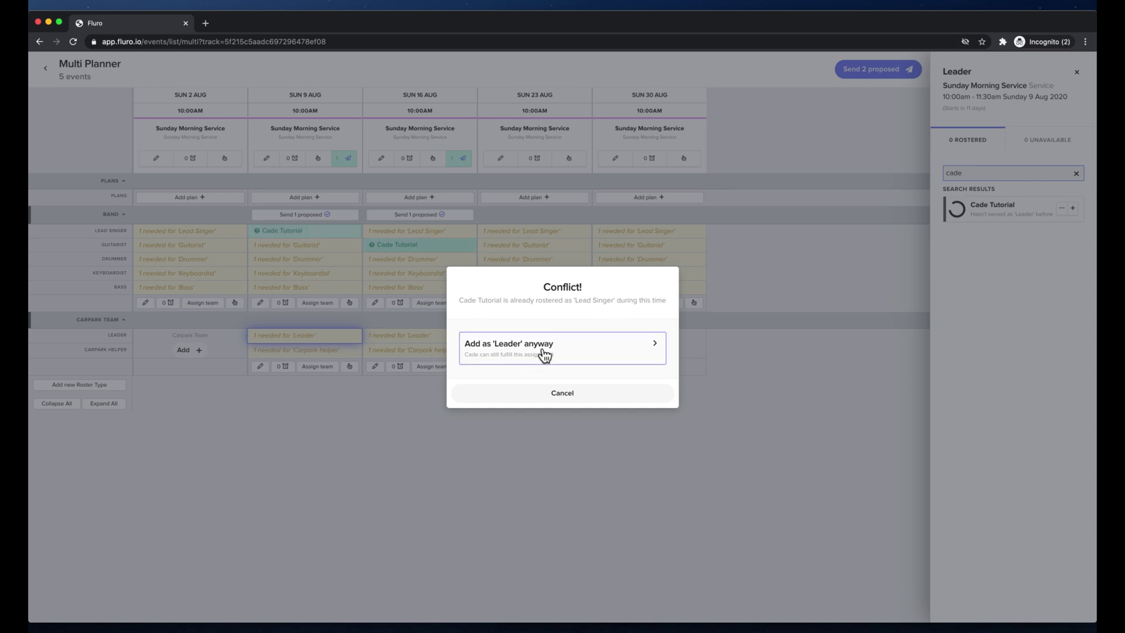
pyautogui.click(586, 357)
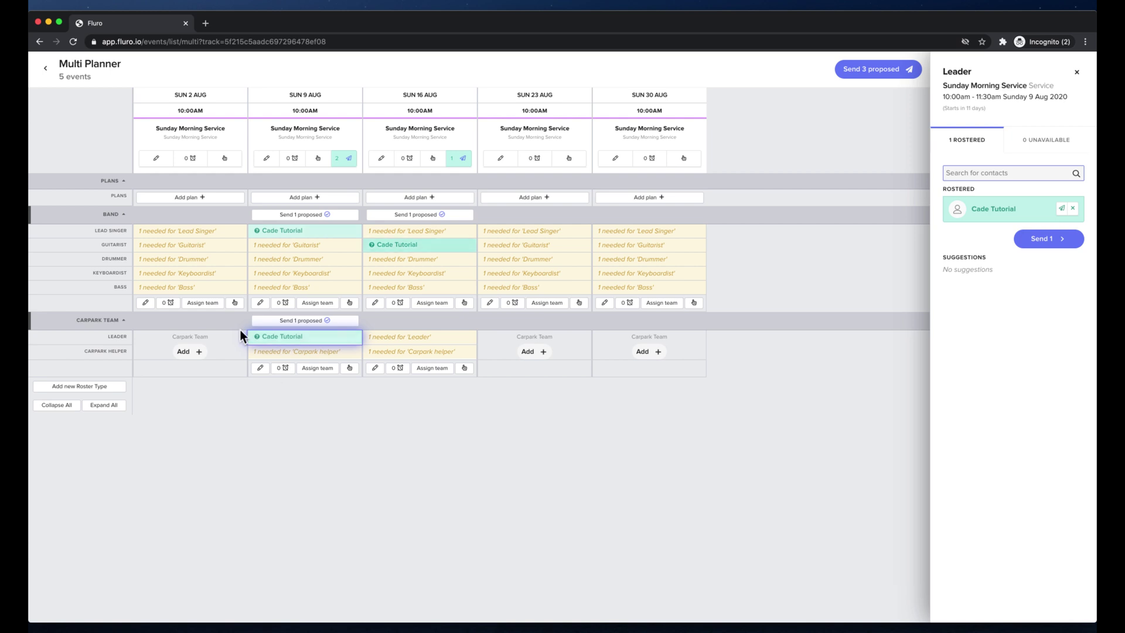
# Send the proposed assignments for the 9 August service and open its Lead Singer position.
pyautogui.click(344, 159)
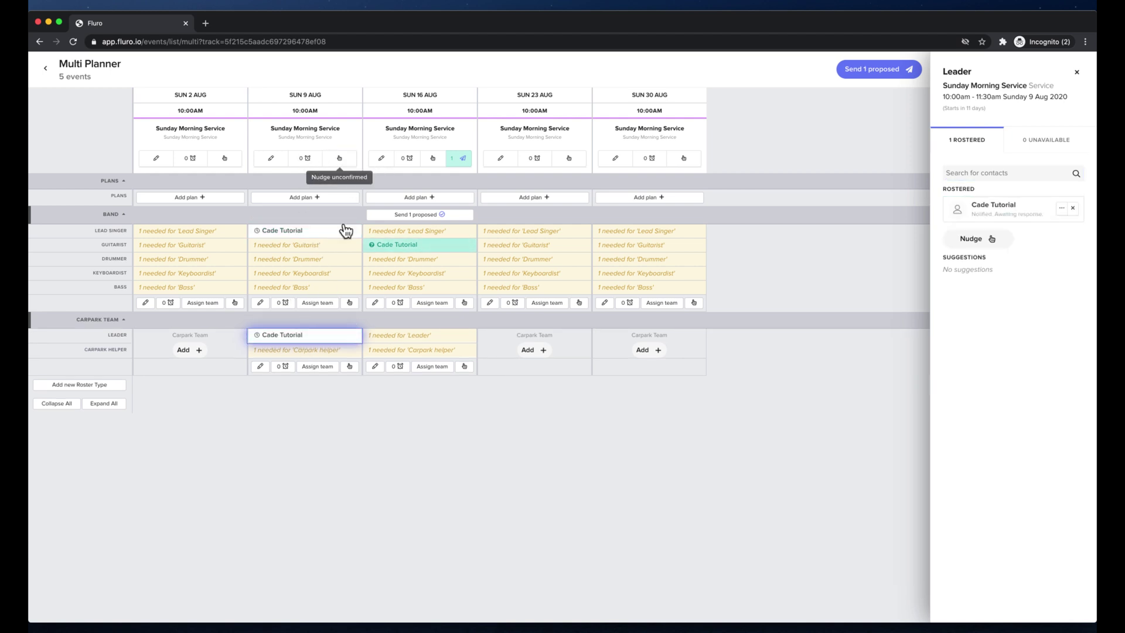
pyautogui.click(311, 230)
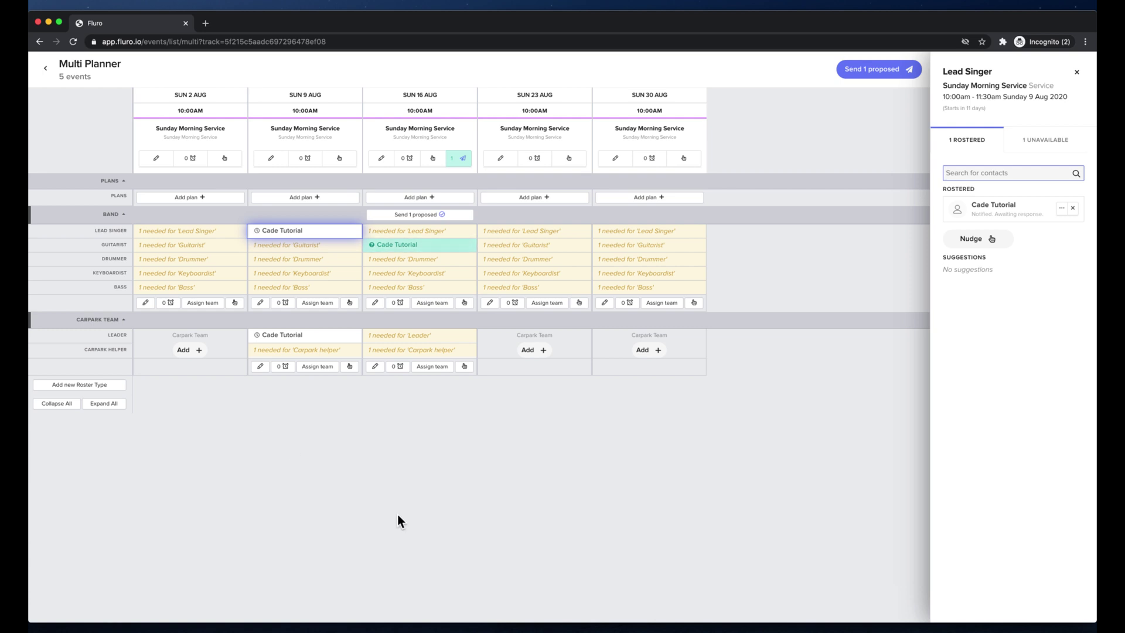
pyautogui.click(603, 631)
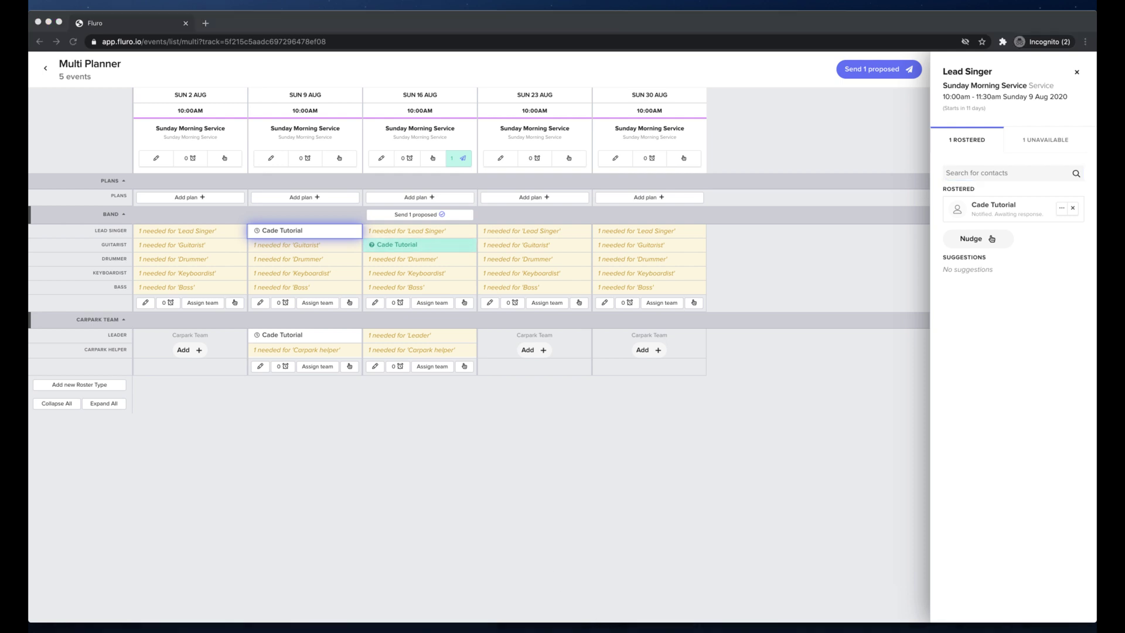